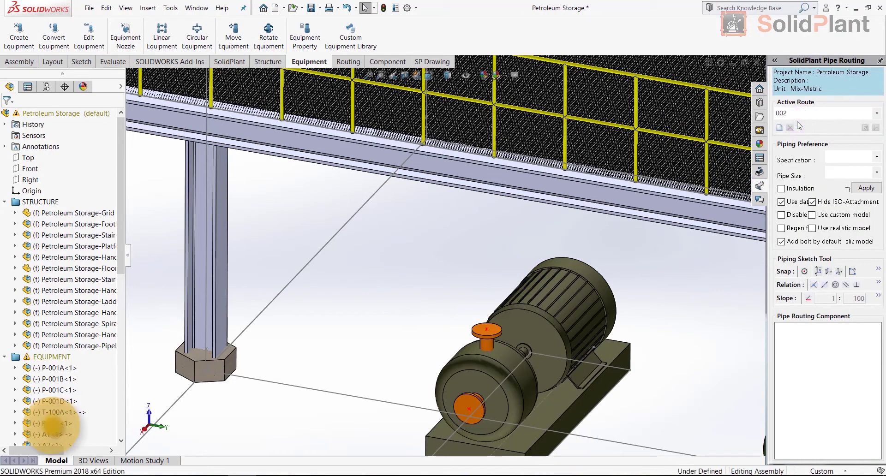
# Sketch a manual route about 1221 mm up from the first pump's top nozzle and about 4668 mm across towards the pipe bridge
pyautogui.click(488, 329)
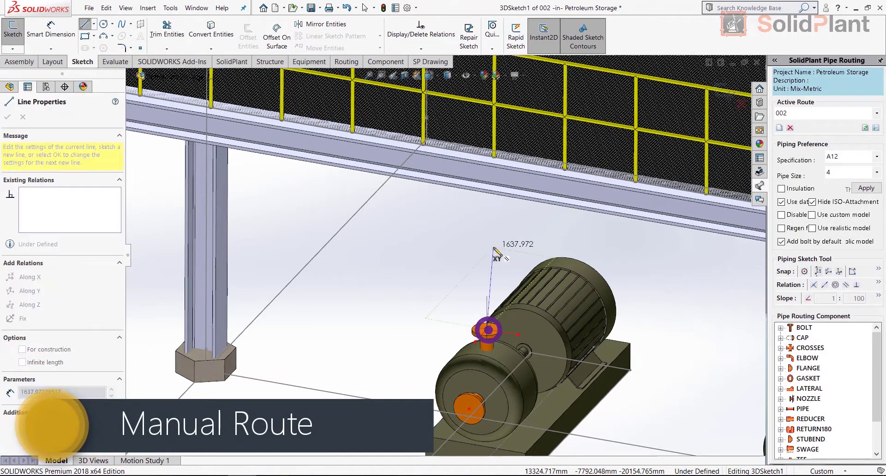
pyautogui.click(488, 200)
pyautogui.scroll(5, 374, 239)
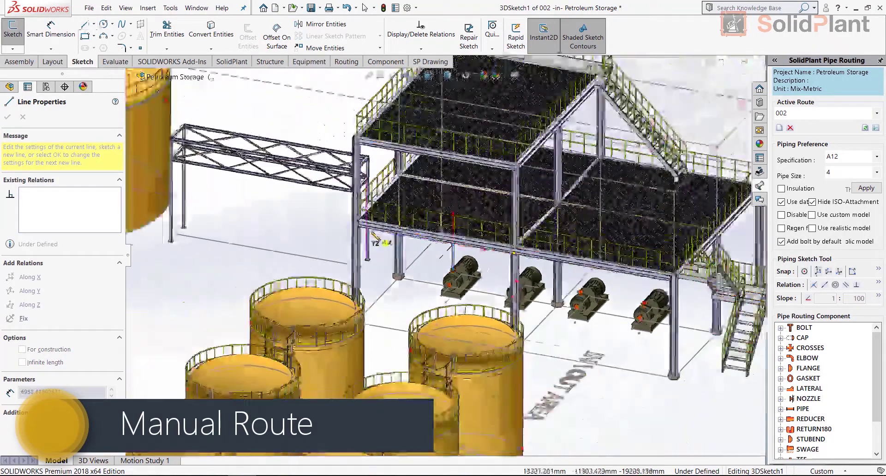
pyautogui.moveTo(372, 233); pyautogui.dragTo(404, 315, button='middle')
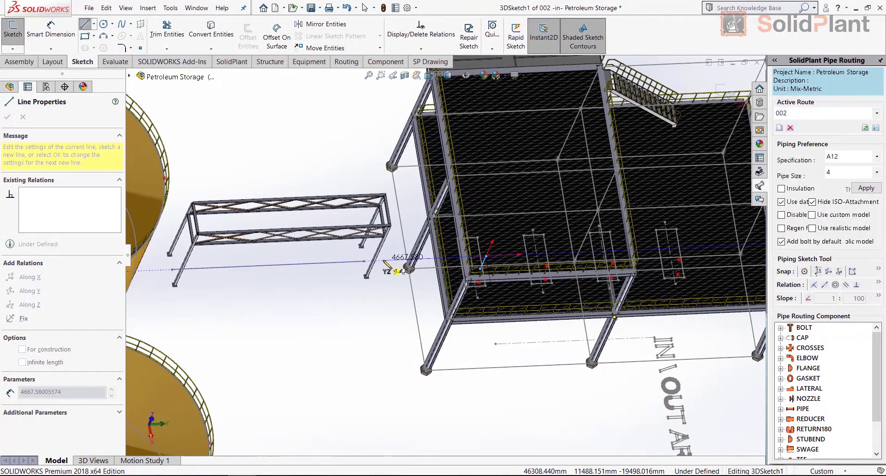
pyautogui.moveTo(386, 263); pyautogui.dragTo(396, 197, button='middle')
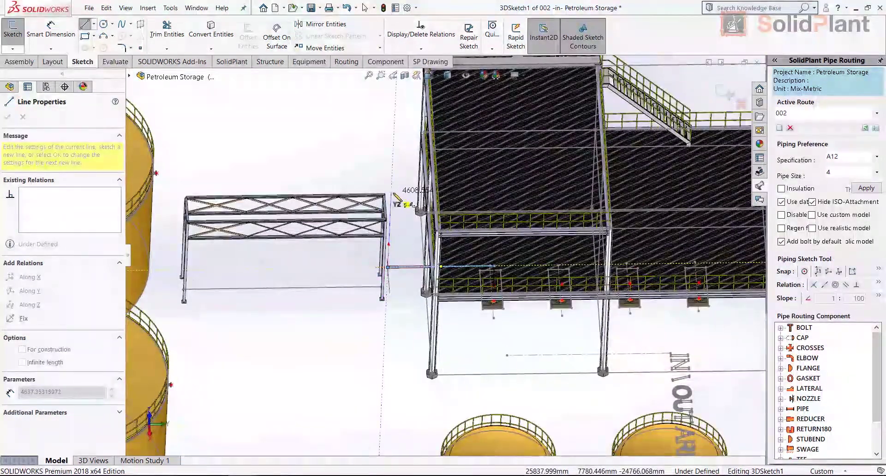
# Continue the route about 4608 mm up at the bridge's near end, about 9716 mm along the bridge, and upward beside the large tank
pyautogui.click(391, 196)
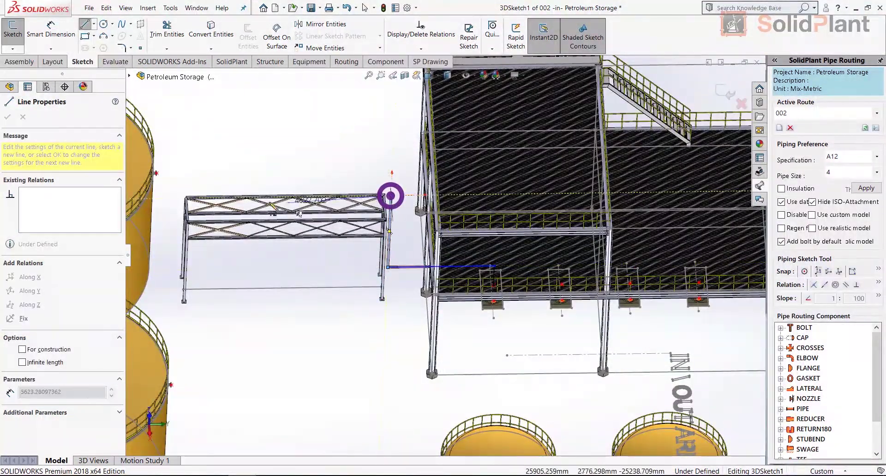
pyautogui.click(166, 199)
pyautogui.press('Tab')
pyautogui.scroll(-5, 178, 196)
pyautogui.click(333, 214)
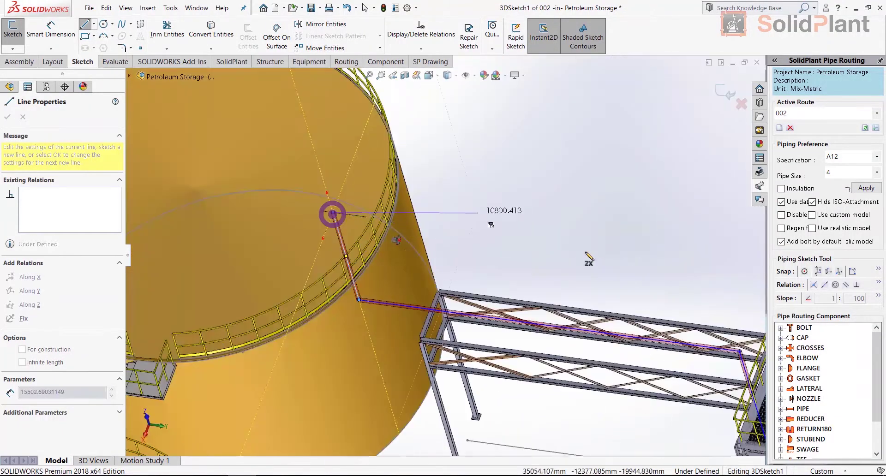
# Turn on the Disable piping preference, end the line and lower the long horizontal run onto the top of the pipe bridge
pyautogui.click(782, 215)
pyautogui.rightClick(471, 220)
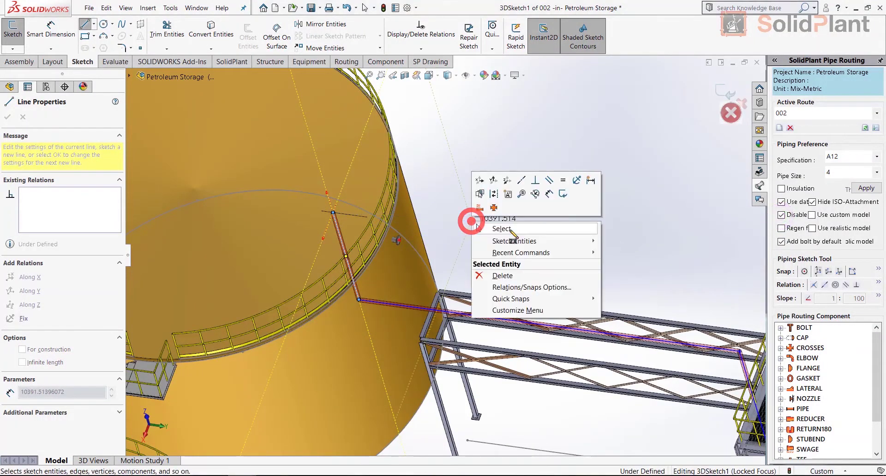
pyautogui.click(509, 230)
pyautogui.click(461, 229)
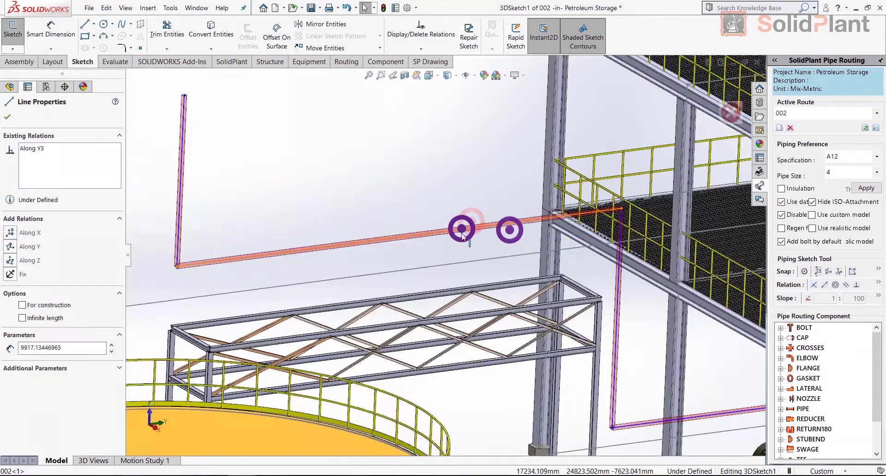
pyautogui.moveTo(462, 233); pyautogui.dragTo(464, 296)
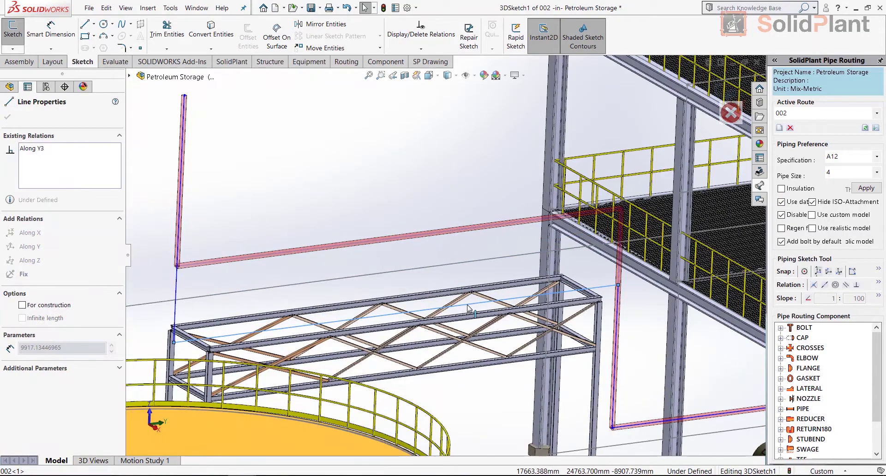
pyautogui.click(469, 308)
pyautogui.moveTo(421, 197)
pyautogui.mouseDown(button='middle')
pyautogui.moveTo(362, 233)
pyautogui.moveTo(431, 264)
pyautogui.moveTo(344, 272)
pyautogui.mouseUp(button='middle')
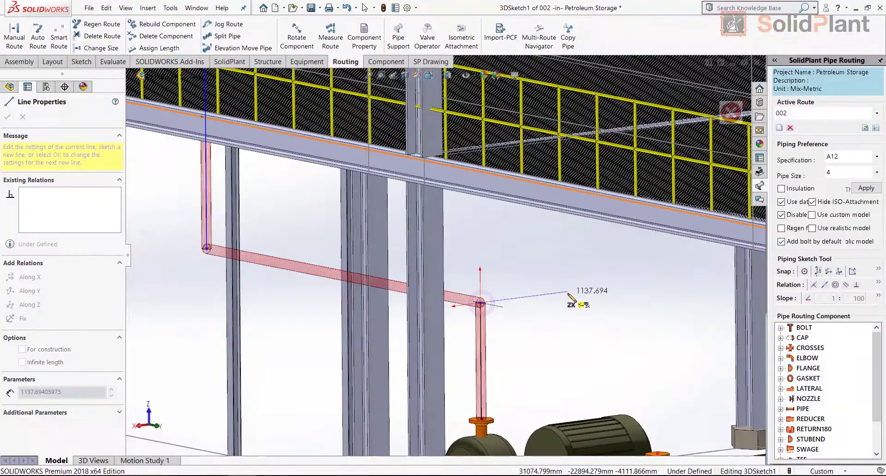
# Sketch an offset run about 1138 mm long from the pump riser's upper corner and connect it to the vertical riser at the pipe bridge
pyautogui.click(567, 293)
pyautogui.scroll(10, 510, 300)
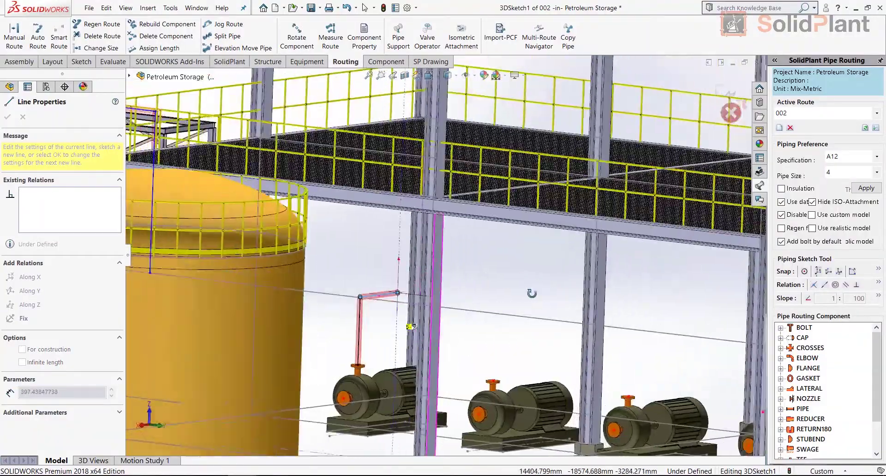
pyautogui.scroll(-3, 429, 259)
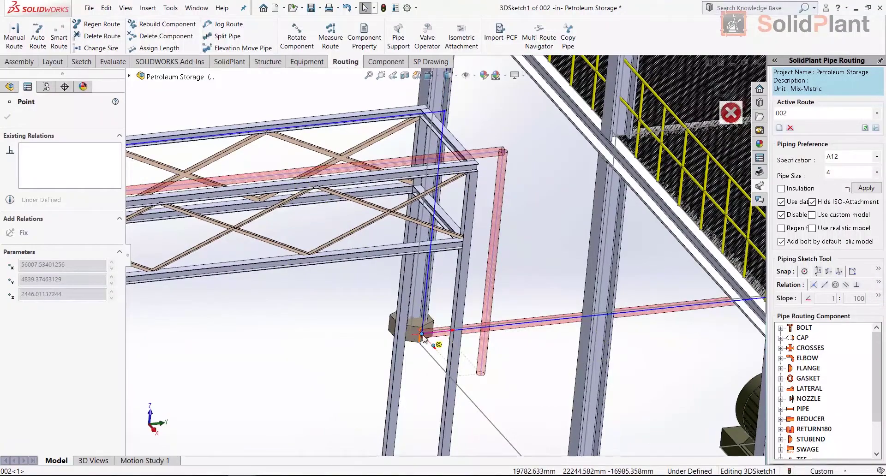
pyautogui.press('Escape')
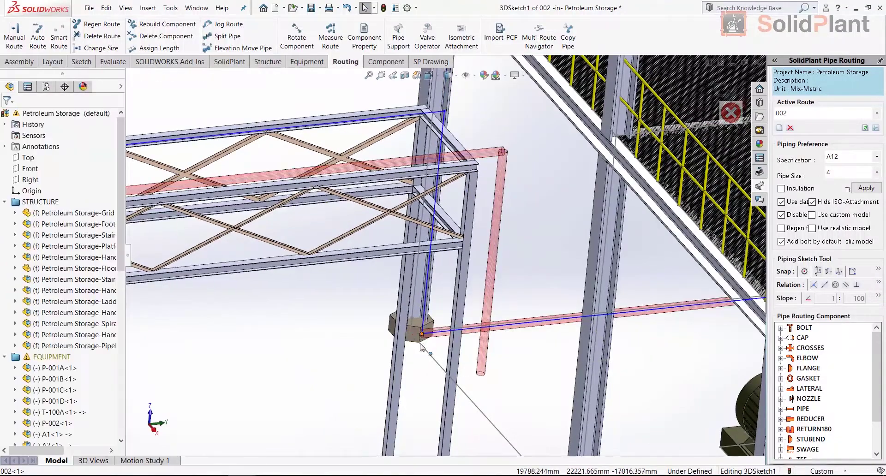
# Move the vertical riser between the pump run and the bridge run into line with the end of the pipe bridge
pyautogui.scroll(10, 470, 312)
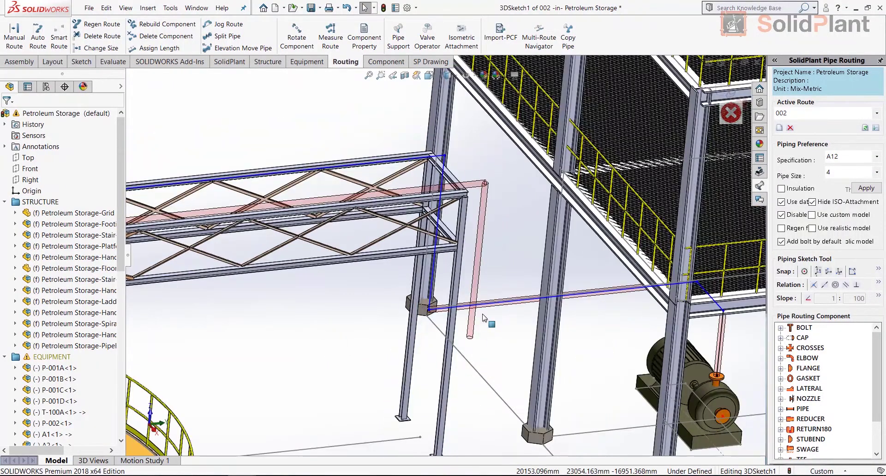
pyautogui.scroll(-10, 536, 268)
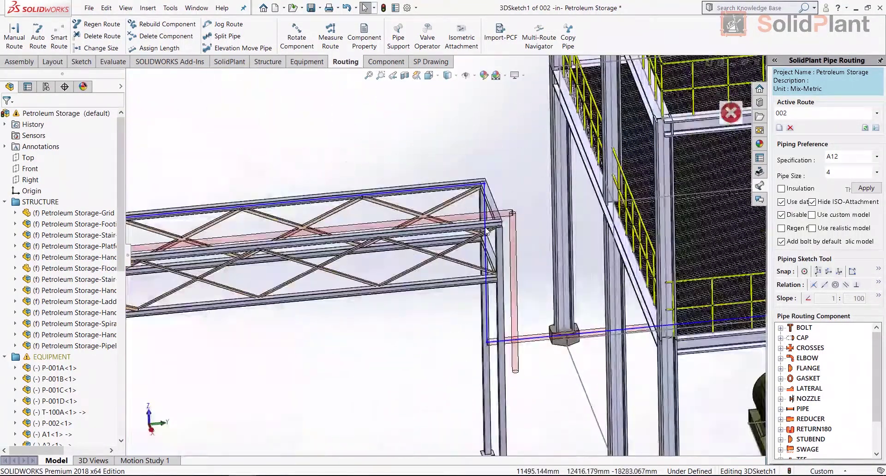
pyautogui.moveTo(527, 327); pyautogui.dragTo(457, 365, button='middle')
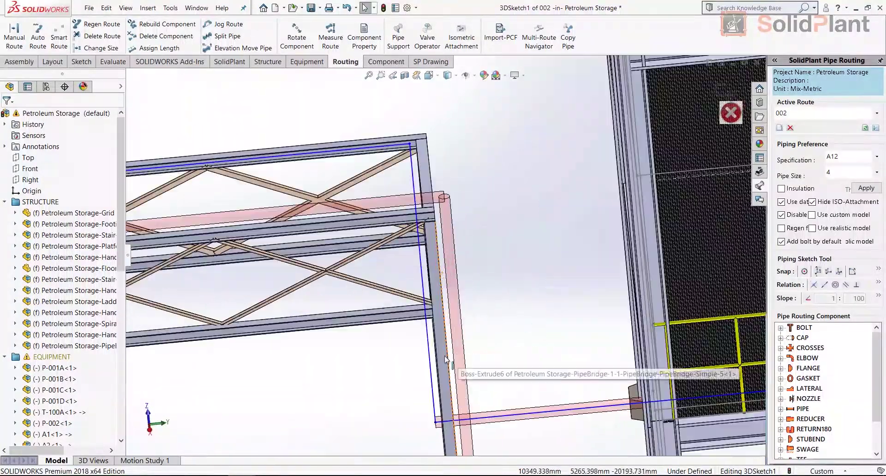
pyautogui.click(480, 343)
pyautogui.moveTo(479, 340); pyautogui.dragTo(473, 344)
# Connect the large tank's nozzle to the route and adjust the position of the long run over the pipe bridge
pyautogui.click(537, 233)
pyautogui.scroll(4, 535, 319)
pyautogui.moveTo(466, 324); pyautogui.dragTo(470, 302, button='middle')
pyautogui.scroll(5, 438, 282)
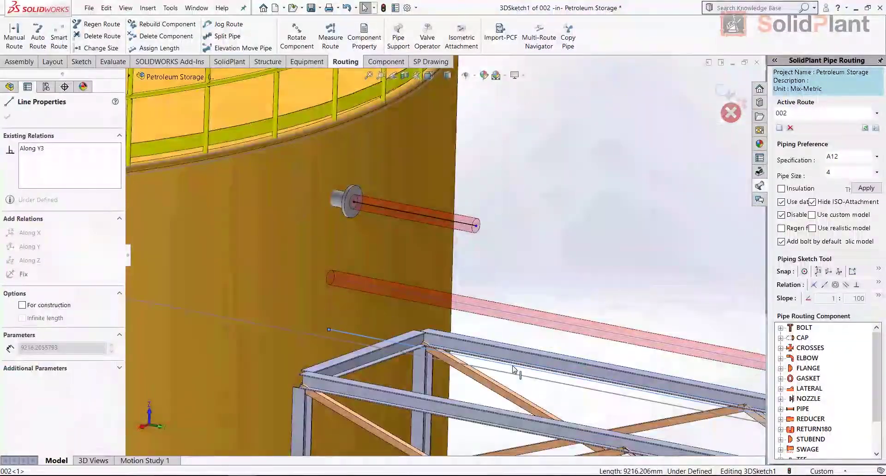
pyautogui.press('Escape')
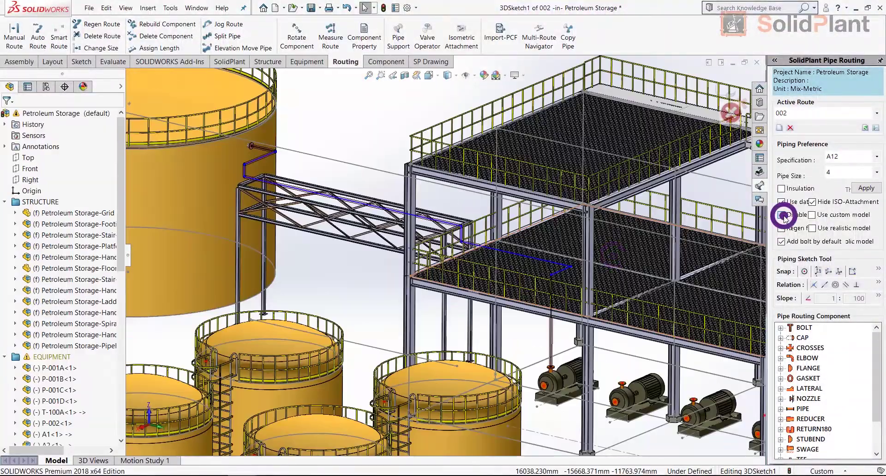
# Turn off the Disable piping preference and choose the size 4 PIPE, SCH 10 component from spec A12 for the route
pyautogui.click(783, 215)
pyautogui.click(344, 226)
pyautogui.scroll(-2, 343, 226)
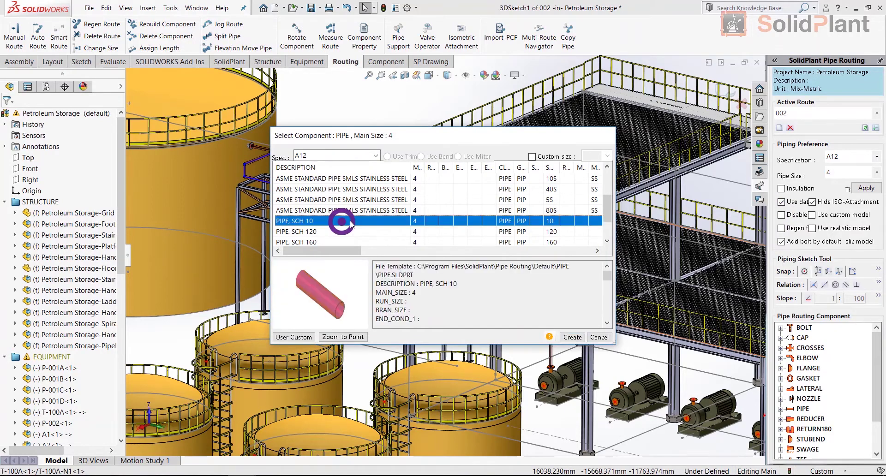
pyautogui.click(333, 211)
pyautogui.doubleClick(361, 211)
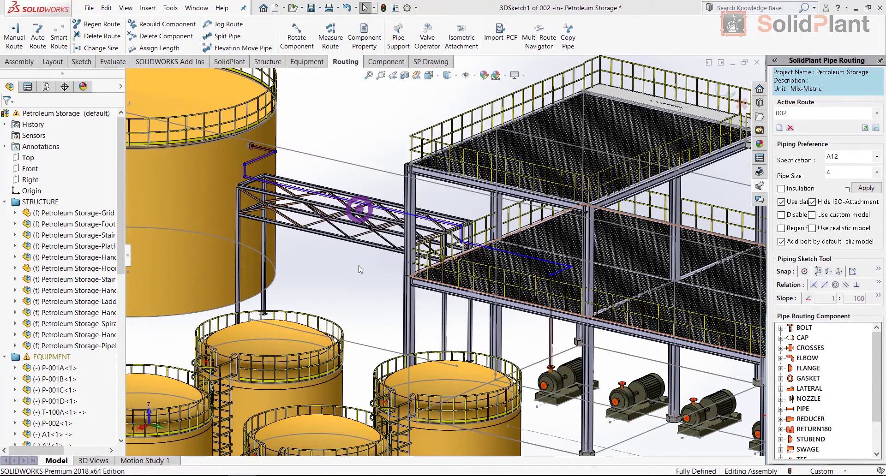
# Choose a size 4, 300LB flange from spec A12 and accept the following component to finish generating the route
pyautogui.scroll(-10, 348, 233)
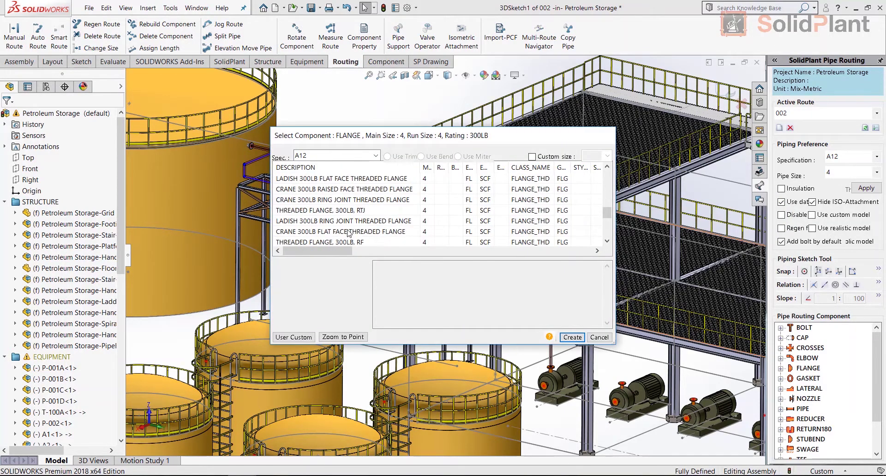
pyautogui.doubleClick(366, 212)
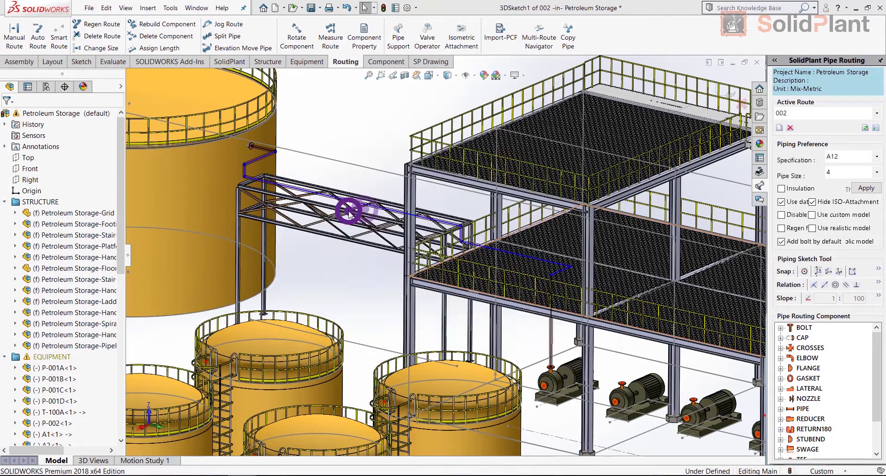
pyautogui.doubleClick(329, 193)
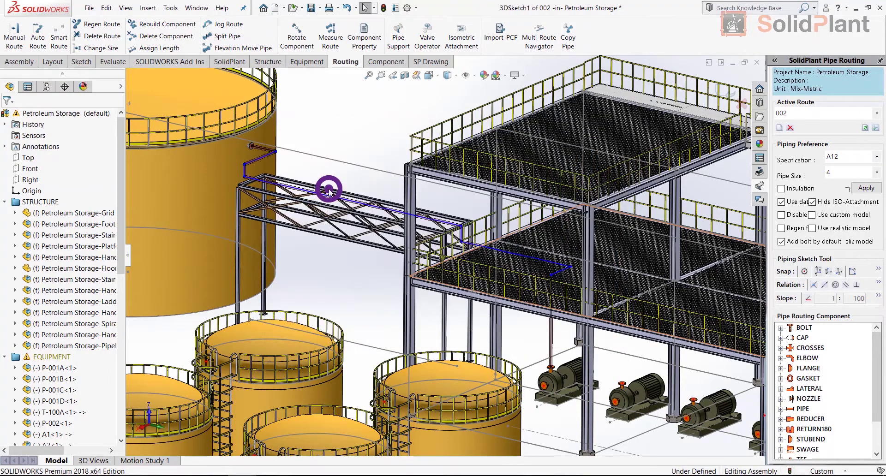
# Sketch a manual branch from the second large tank's nozzle, about 2096 mm outward and about 11241 mm across to the existing route's corner
pyautogui.scroll(-12, 536, 395)
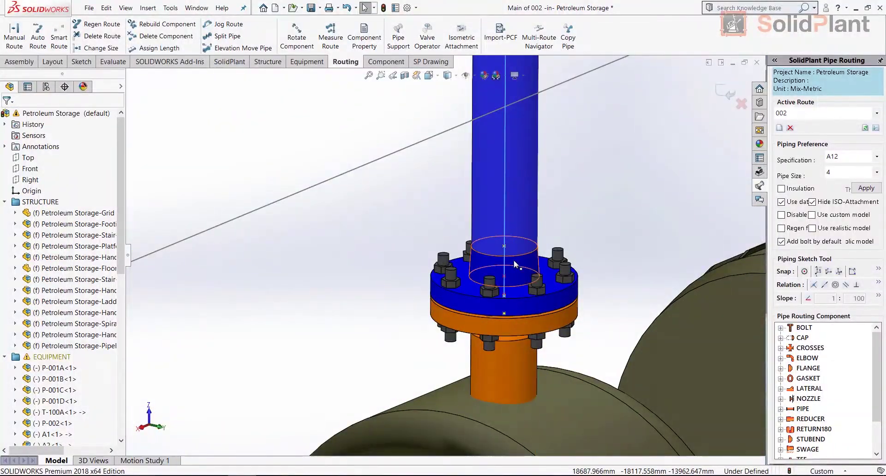
pyautogui.scroll(15, 515, 264)
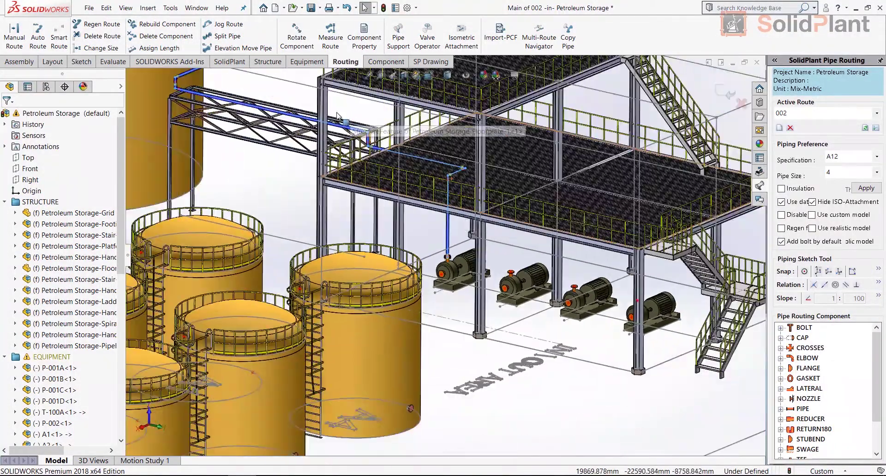
pyautogui.scroll(-8, 338, 116)
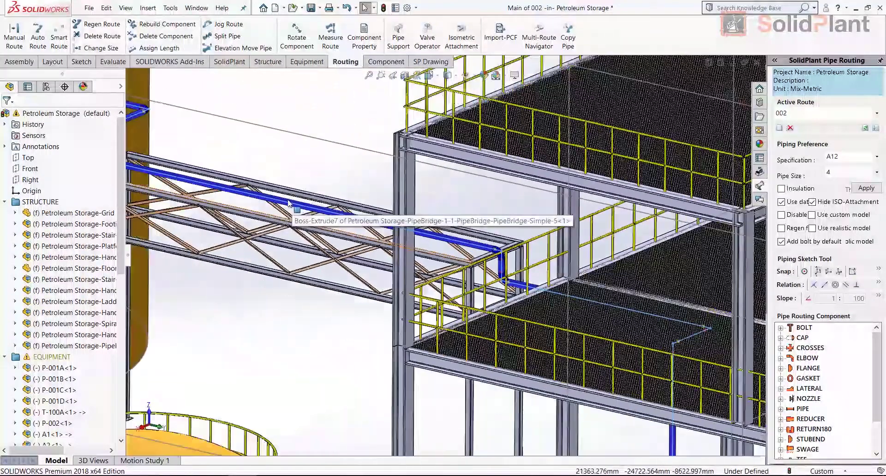
pyautogui.scroll(5, 289, 203)
pyautogui.scroll(-12, 226, 169)
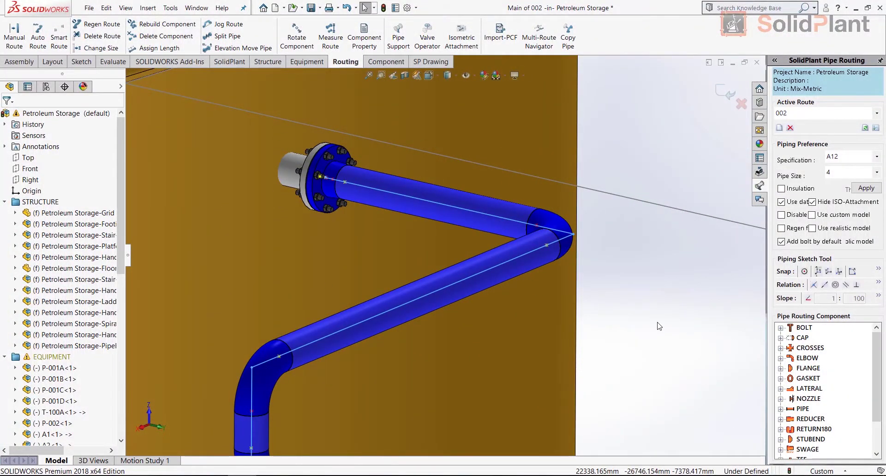
pyautogui.click(14, 37)
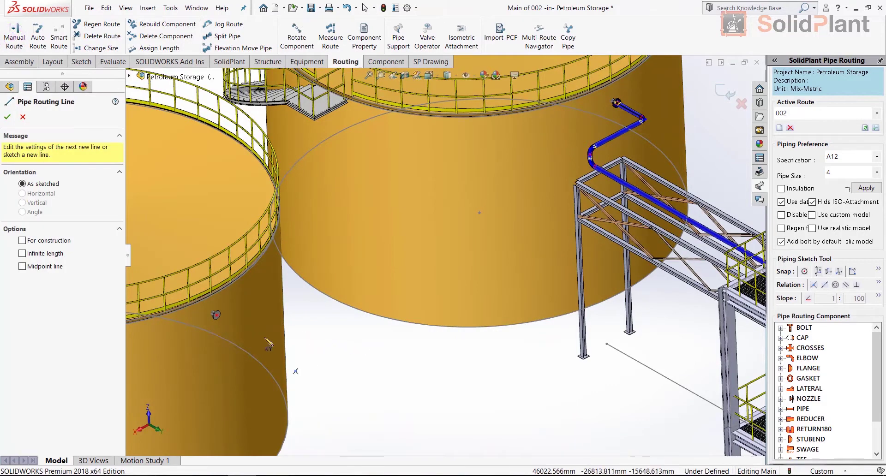
pyautogui.click(216, 315)
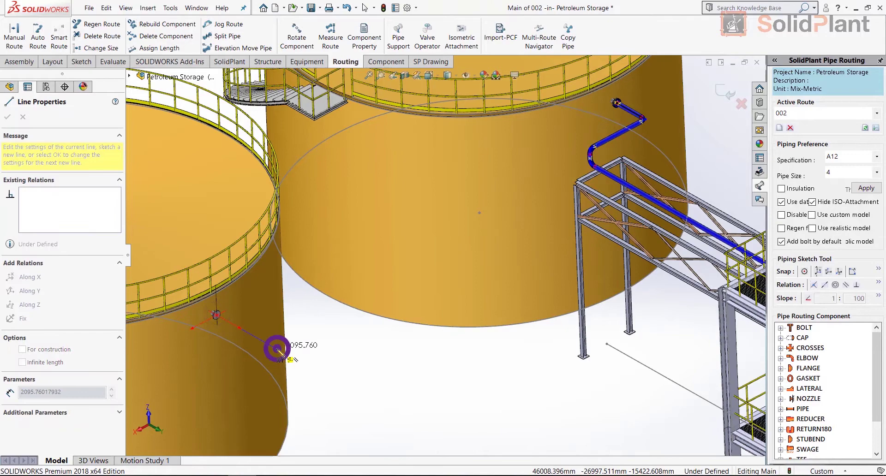
pyautogui.click(276, 348)
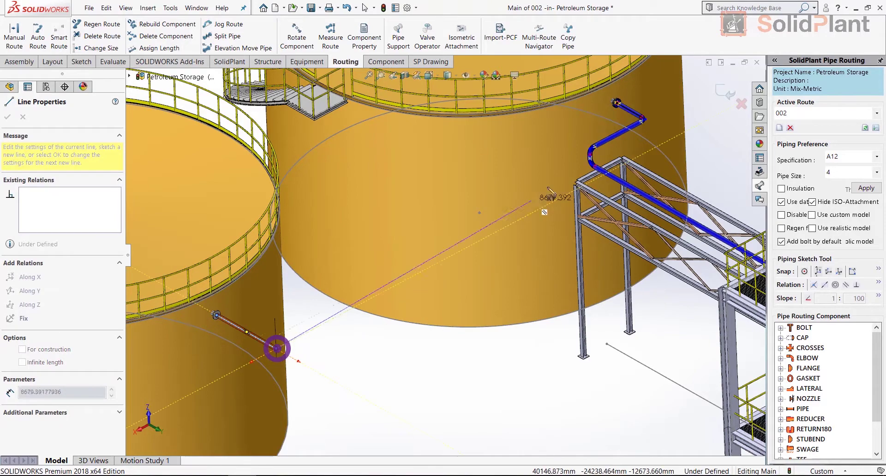
pyautogui.click(592, 150)
pyautogui.scroll(-8, 577, 143)
pyautogui.press('Escape')
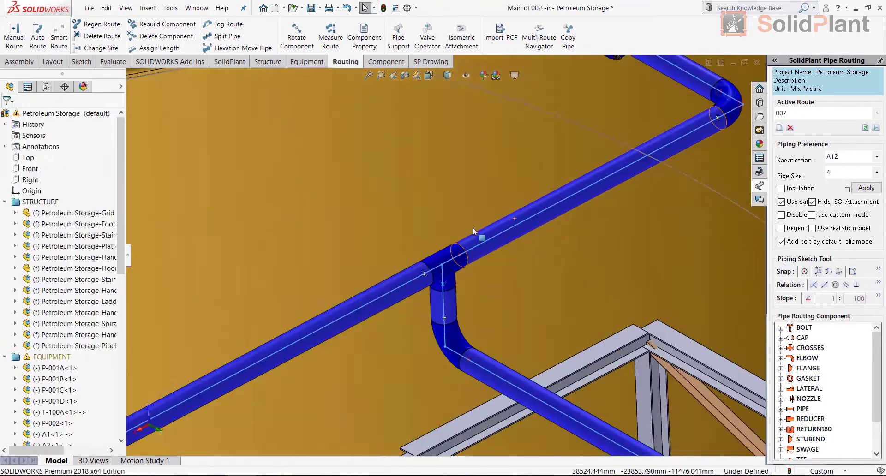
pyautogui.scroll(5, 386, 408)
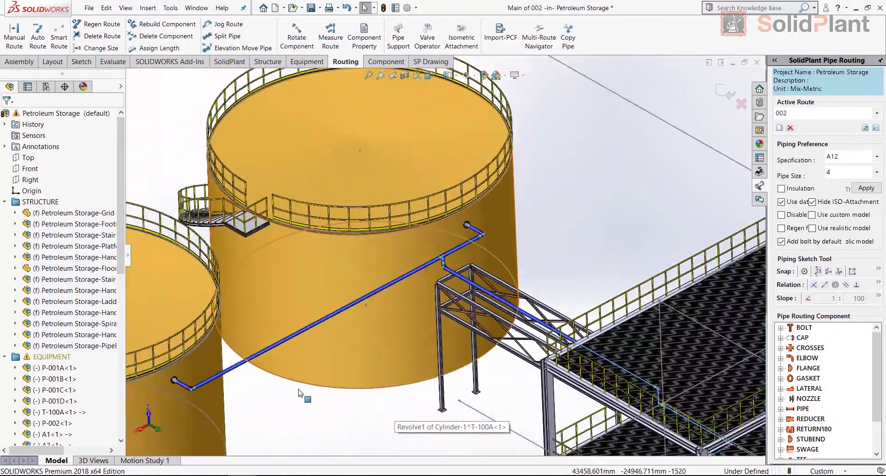
pyautogui.scroll(-6, 184, 323)
pyautogui.scroll(6, 422, 363)
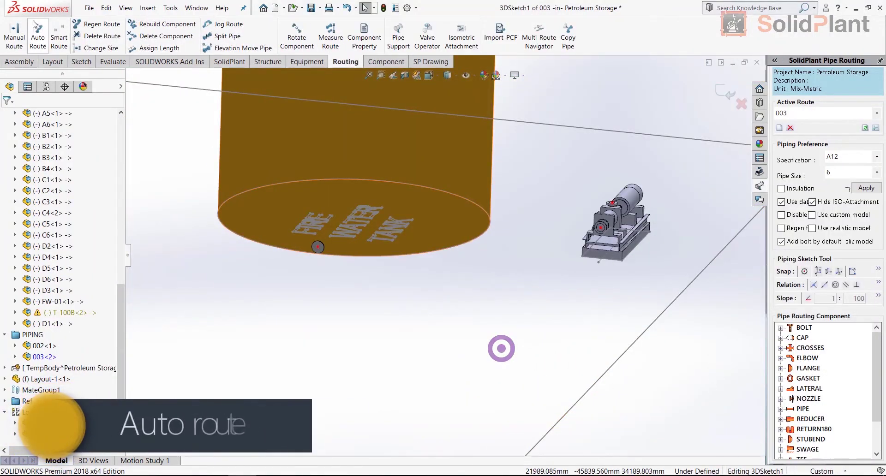
# Start an automatic route on route 003 connecting the fire water tank nozzle edge to the feed-water pump P-002 nozzle edge
pyautogui.click(37, 41)
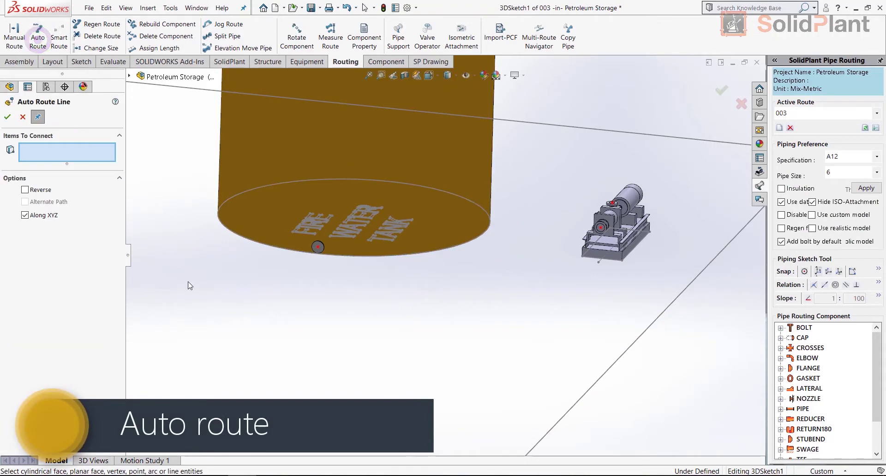
pyautogui.scroll(-3, 315, 255)
pyautogui.click(388, 242)
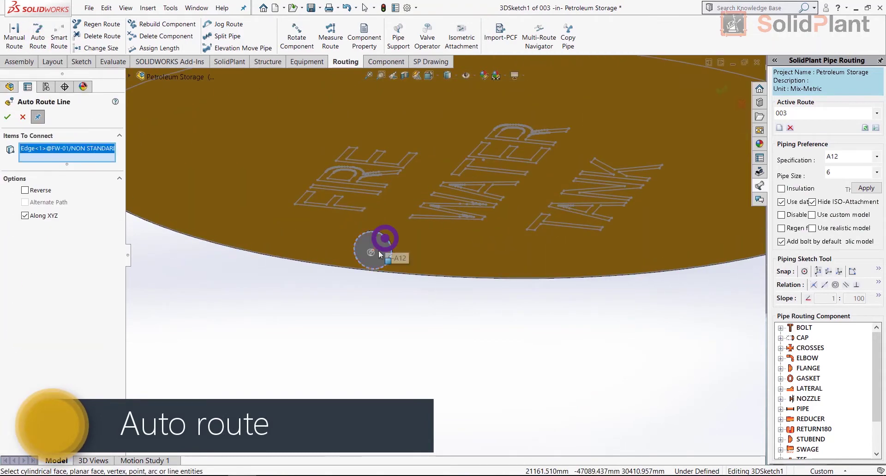
pyautogui.scroll(3, 386, 249)
pyautogui.scroll(-6, 531, 225)
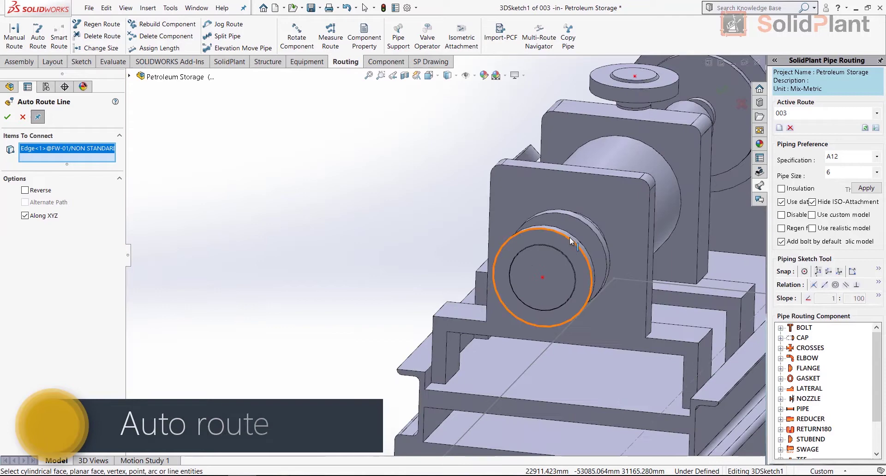
pyautogui.click(616, 237)
pyautogui.scroll(5, 422, 361)
pyautogui.scroll(-2, 354, 342)
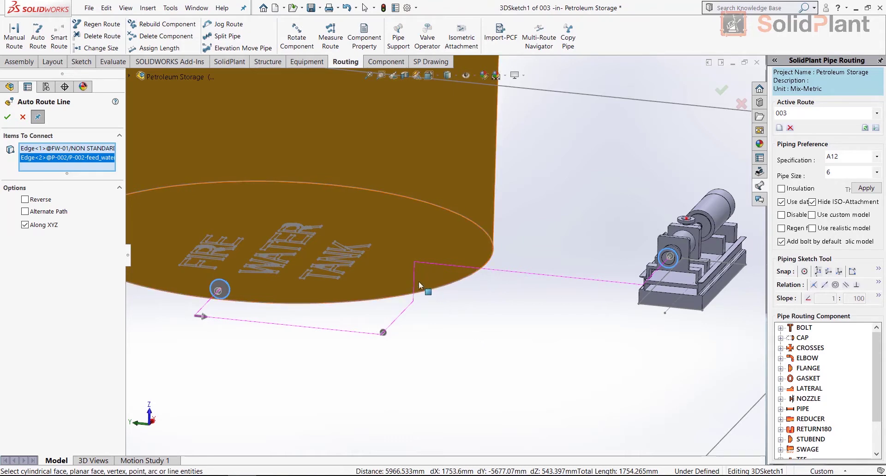
# Shift the middle legs of the automatic path farther toward the pump, accept the route line and finish the route sketch
pyautogui.moveTo(414, 280); pyautogui.dragTo(466, 295)
pyautogui.click(7, 117)
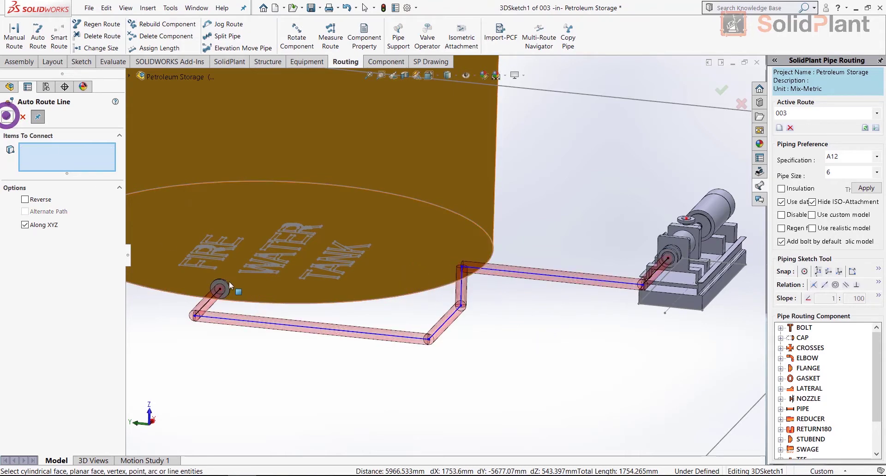
pyautogui.click(721, 91)
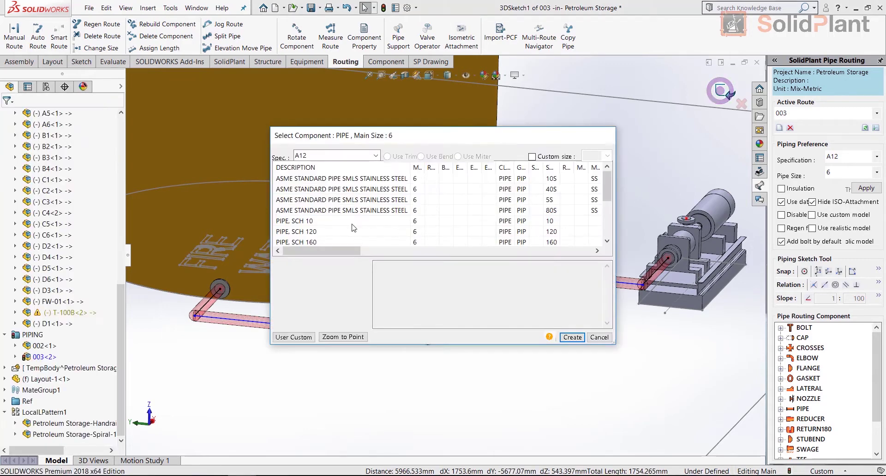
# Generate route 003 from spec A12 with a size 6 pipe, 150LB weld neck flange, 150LB gasket and 3/4 X 105 stud bolt
pyautogui.scroll(-2, 353, 227)
pyautogui.click(325, 199)
pyautogui.doubleClick(372, 199)
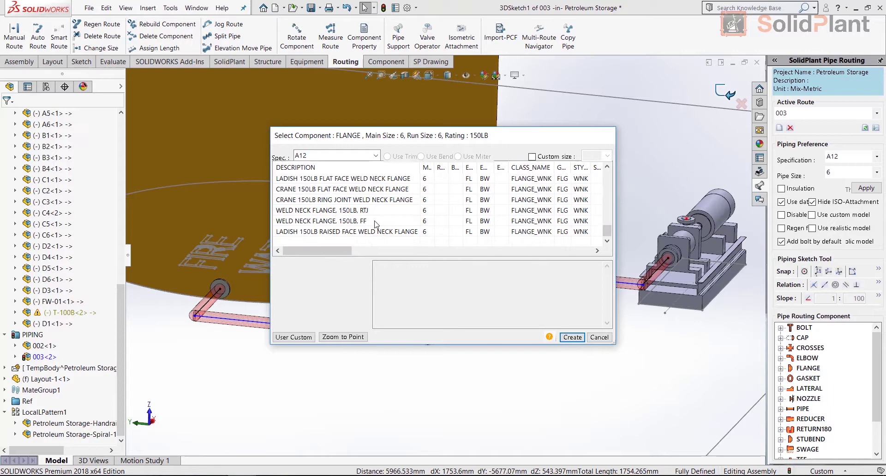
pyautogui.doubleClick(374, 199)
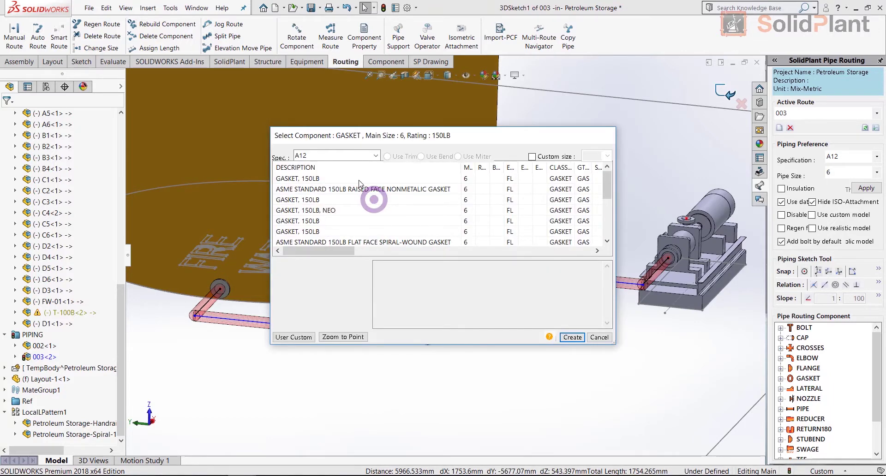
pyautogui.doubleClick(360, 188)
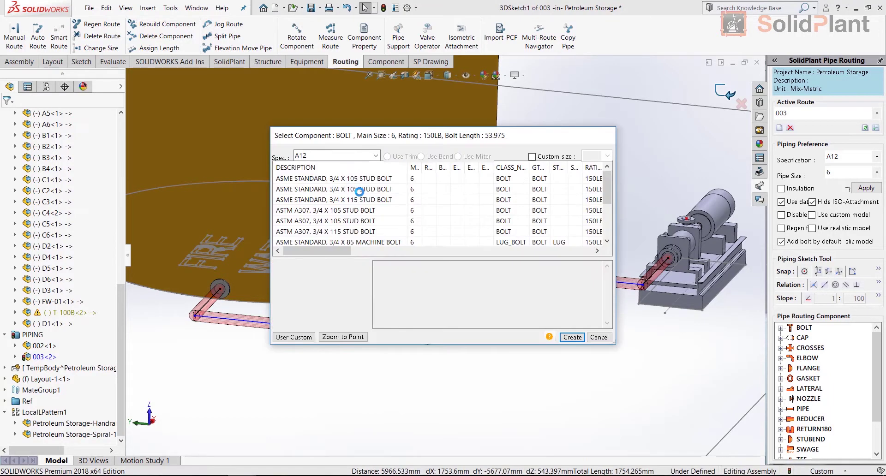
pyautogui.doubleClick(359, 191)
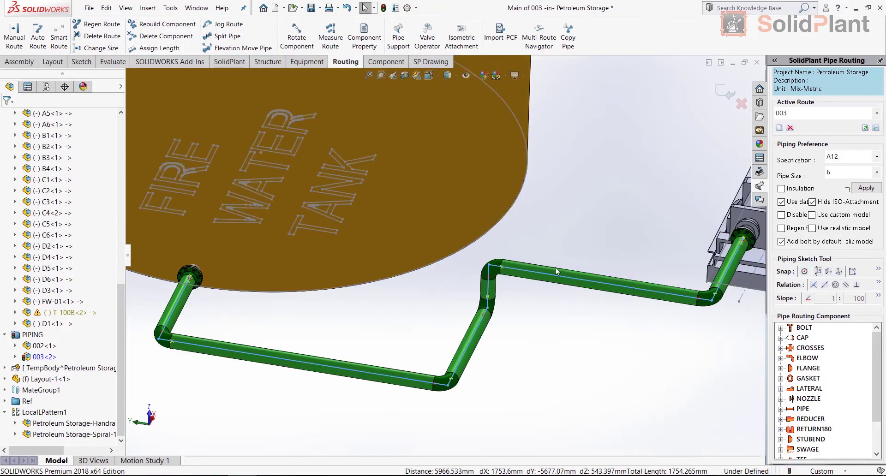
# Move the middle legs of the generated pipe route farther from the fire water tank nozzle, lengthening the lower run
pyautogui.scroll(2, 543, 347)
pyautogui.moveTo(543, 348); pyautogui.dragTo(535, 319, button='middle')
pyautogui.scroll(-3, 416, 277)
pyautogui.scroll(2, 457, 301)
pyautogui.scroll(-1, 346, 251)
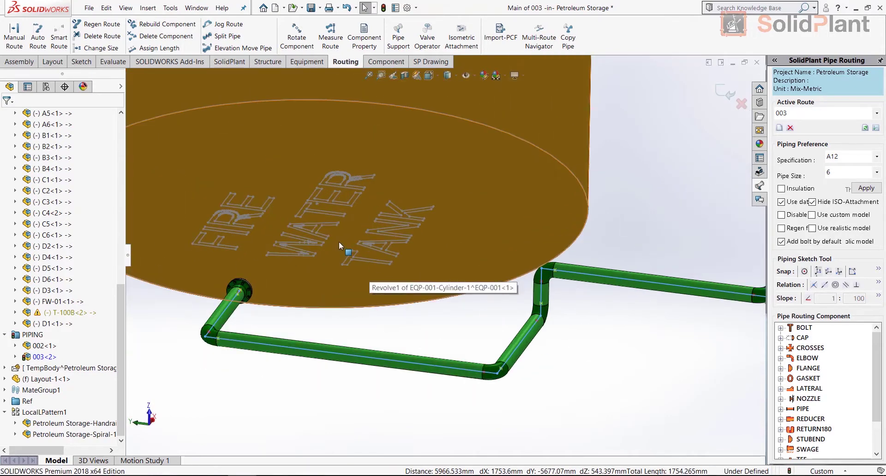
pyautogui.click(624, 363)
pyautogui.moveTo(529, 339)
pyautogui.mouseDown()
pyautogui.moveTo(577, 383)
pyautogui.moveTo(623, 365)
pyautogui.moveTo(672, 378)
pyautogui.mouseUp()
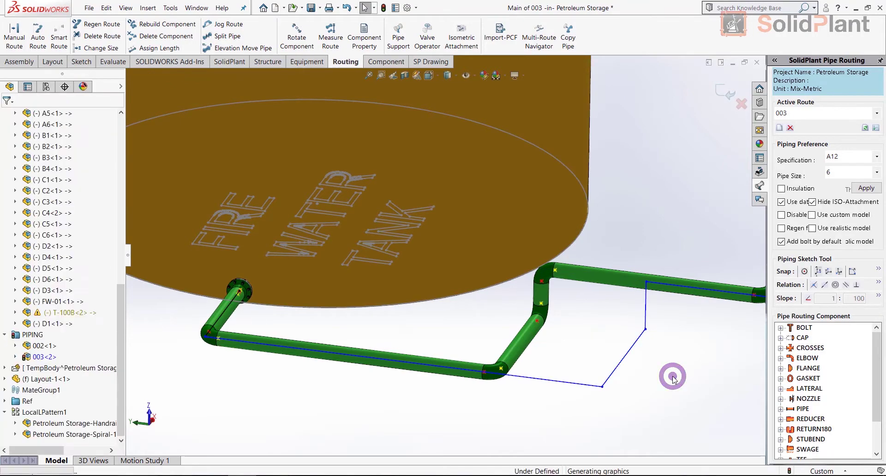
# Open the Multi-Route Navigator, uncheck all routes and check only PIP-001, PIP-002, PIP-003 and PIP-004 for the route preview
pyautogui.click(345, 63)
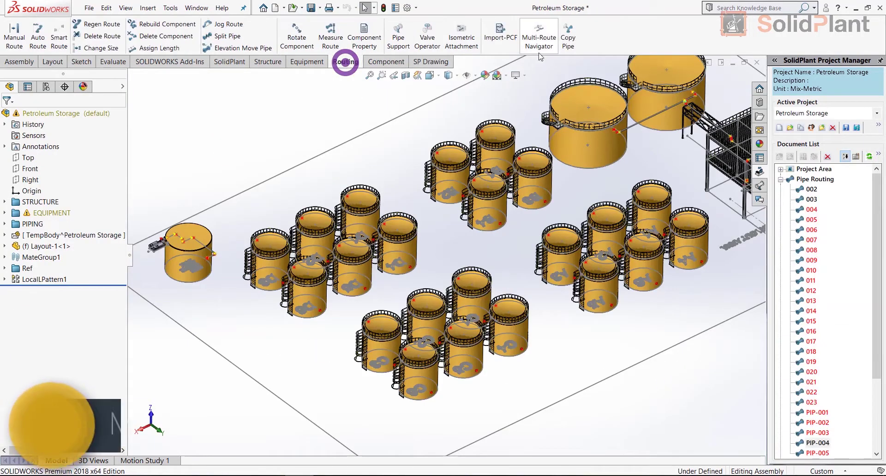
pyautogui.click(537, 37)
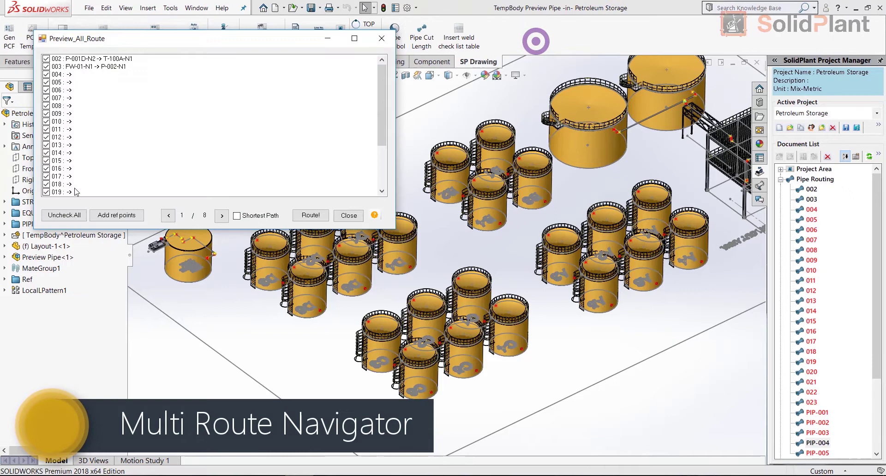
pyautogui.scroll(-3, 106, 172)
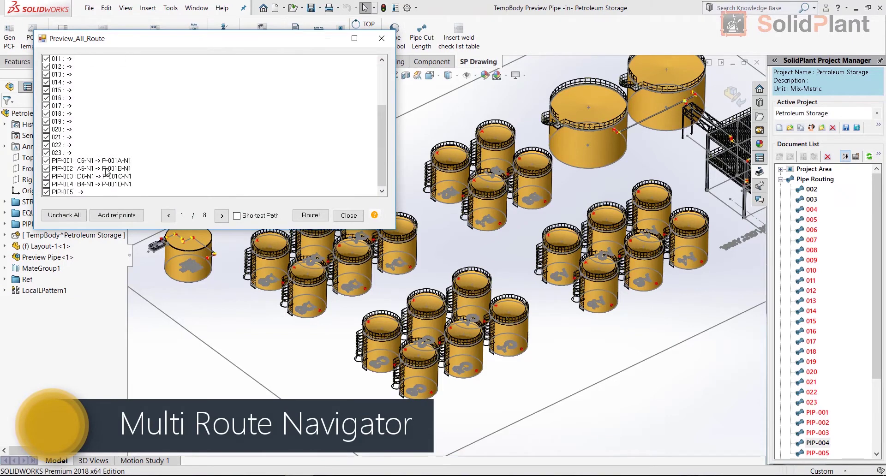
pyautogui.click(46, 161)
pyautogui.click(46, 169)
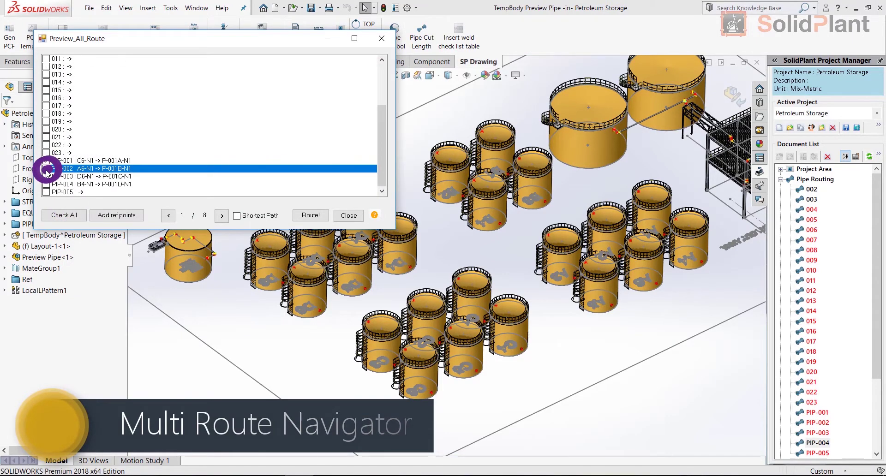
pyautogui.click(46, 176)
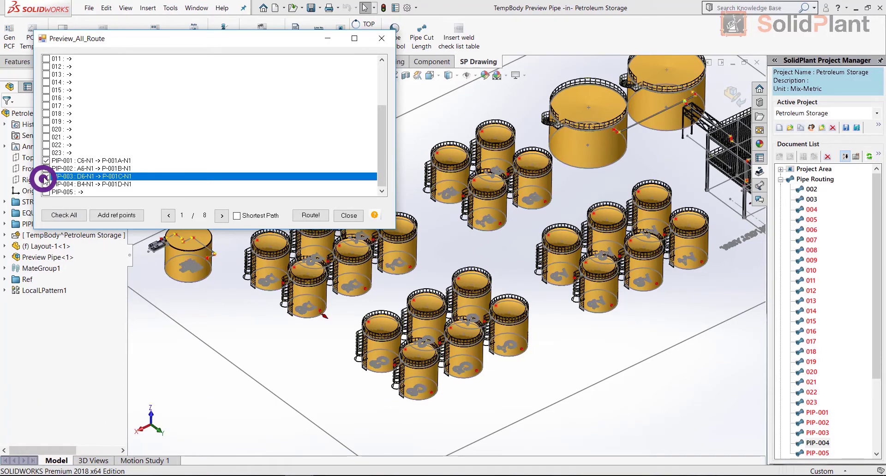
pyautogui.click(46, 184)
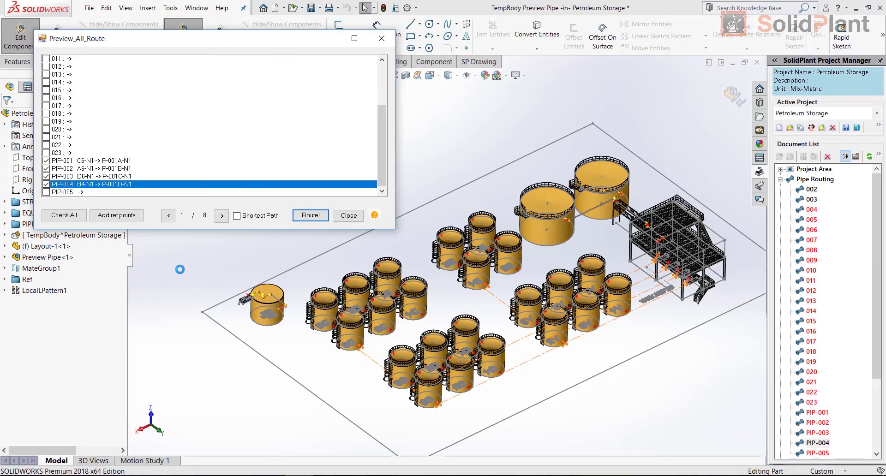
# Choose path alternative 3 of 8 for PIP-004 and PIP-003, and shift the long PIP-003 preview run slightly off the neighbouring line
pyautogui.scroll(-1, 525, 314)
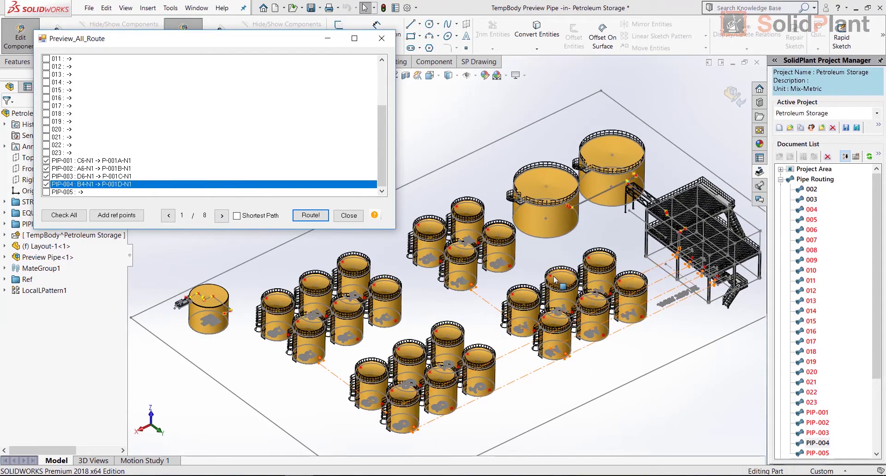
pyautogui.scroll(-3, 554, 280)
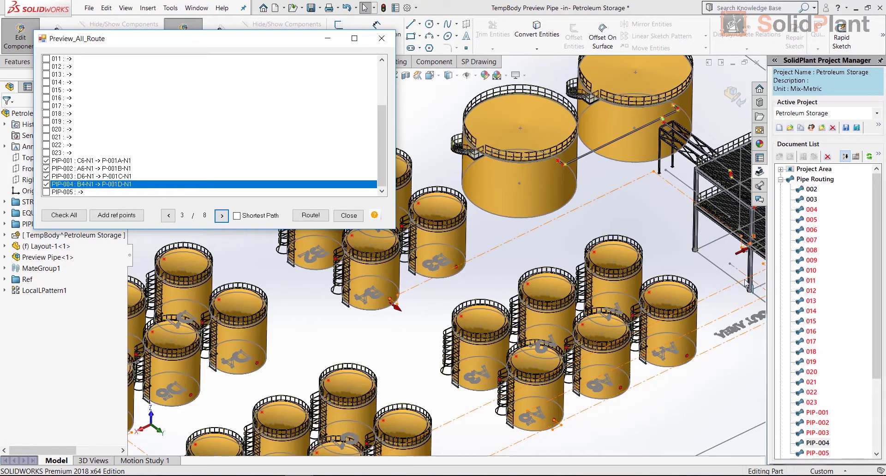
pyautogui.scroll(-3, 406, 296)
pyautogui.scroll(5, 549, 237)
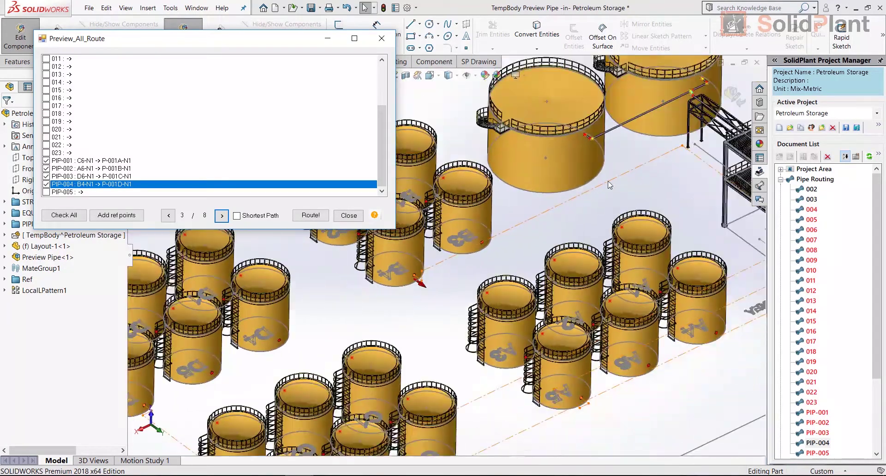
pyautogui.scroll(-5, 655, 263)
pyautogui.scroll(6, 470, 245)
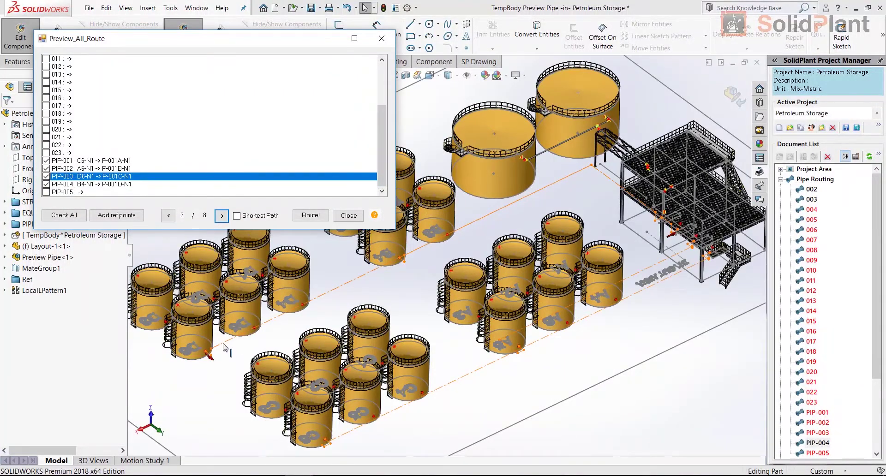
pyautogui.click(225, 346)
pyautogui.moveTo(237, 354); pyautogui.dragTo(231, 348)
pyautogui.doubleClick(588, 227)
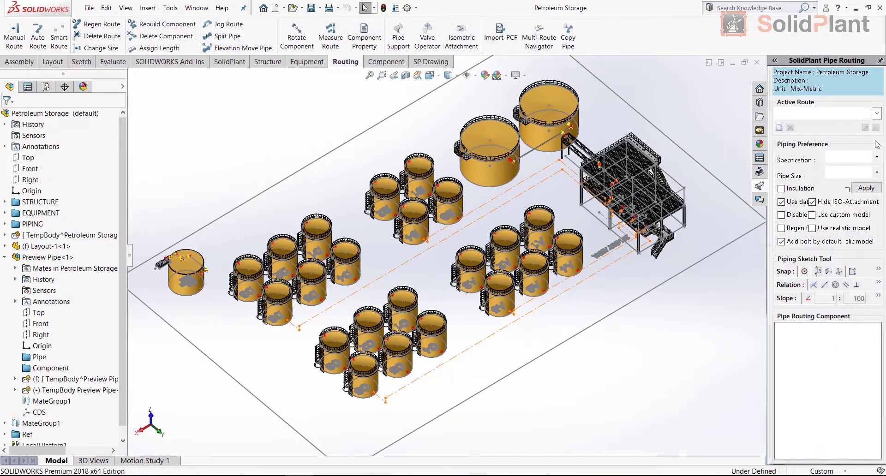
# Make PIP-001 the active route and open its sketch for editing near tank C6, leaving the routing line tool
pyautogui.click(877, 113)
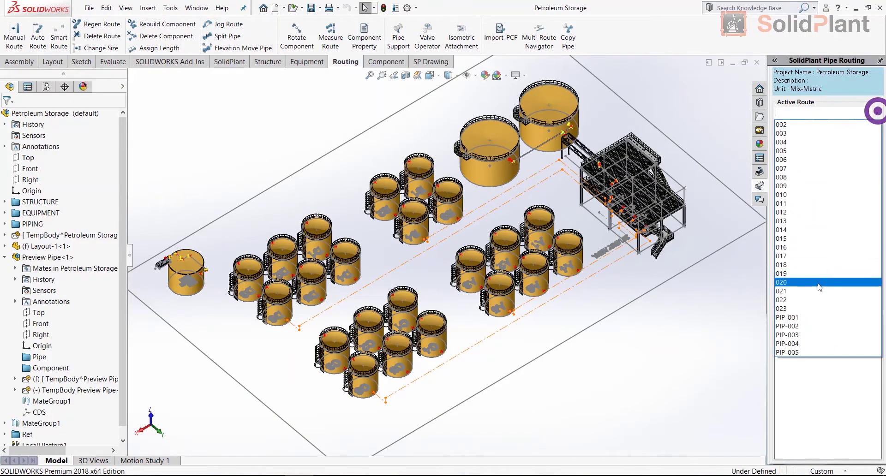
pyautogui.click(796, 317)
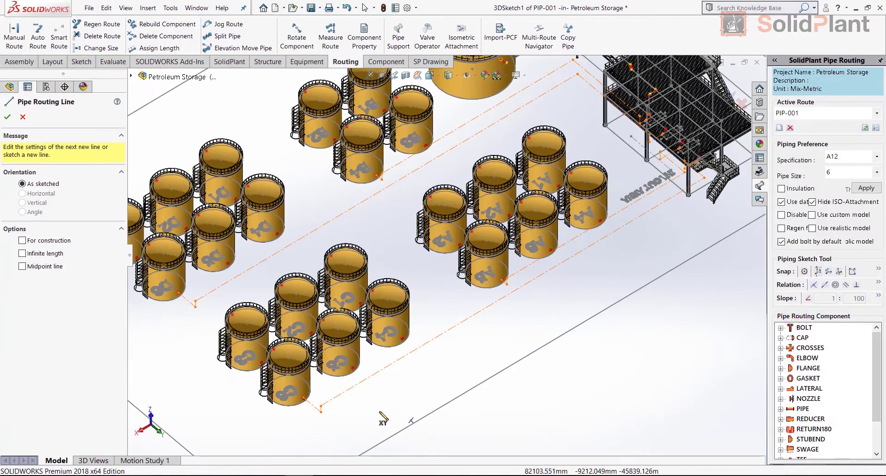
pyautogui.scroll(1, 618, 278)
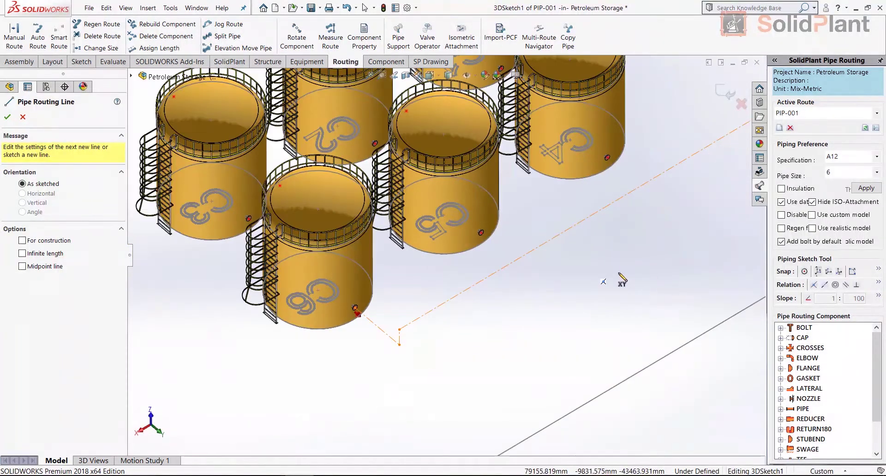
pyautogui.scroll(-3, 391, 330)
pyautogui.press('Escape')
# Select the whole preview line chain from tank C6's nozzle and convert it into the PIP-001 route sketch with Convert Entities
pyautogui.rightClick(381, 336)
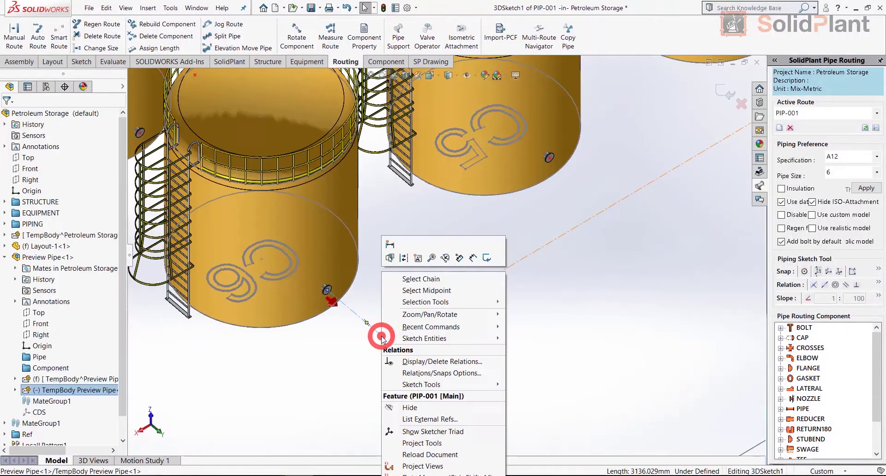
pyautogui.click(442, 281)
pyautogui.click(83, 61)
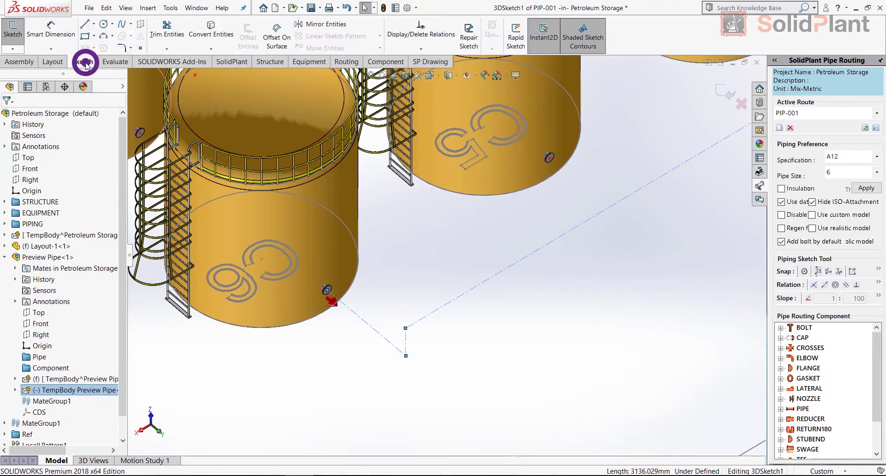
pyautogui.click(208, 34)
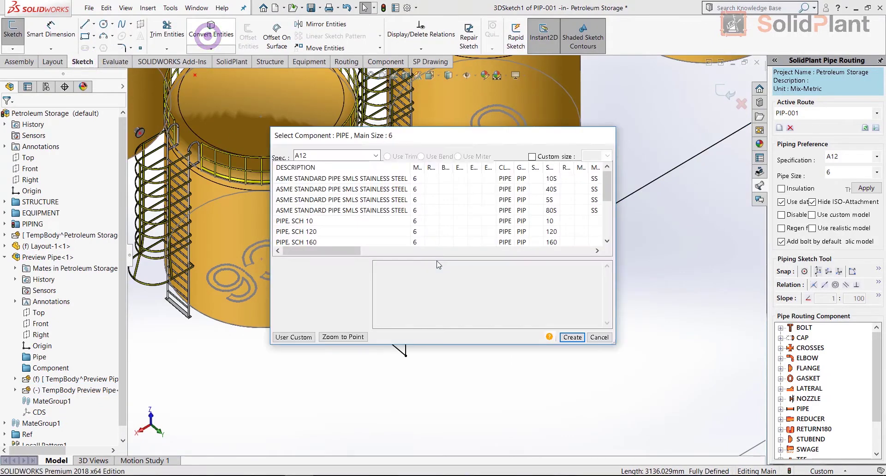
# Choose the size 6 A12 pipe, 150LB flange, GASKET 150LB, ASME 3/4 X 105 stud bolt and 90-degree elbow to generate PIP-001
pyautogui.click(329, 229)
pyautogui.doubleClick(320, 200)
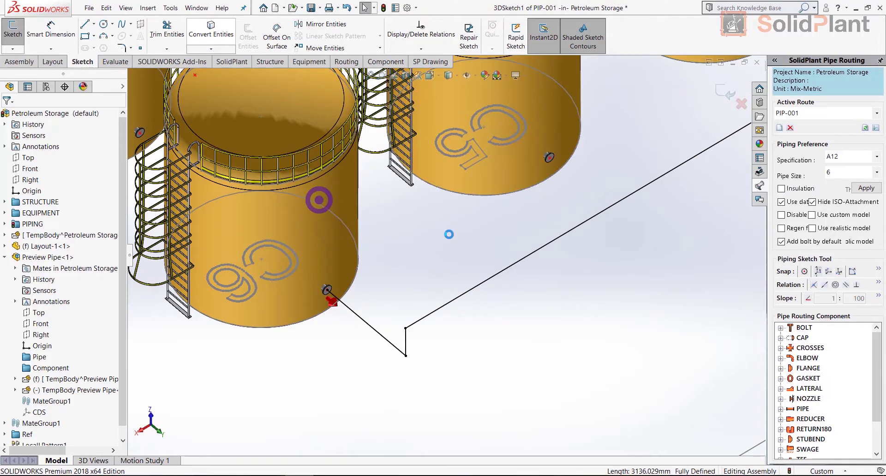
pyautogui.scroll(-3, 394, 232)
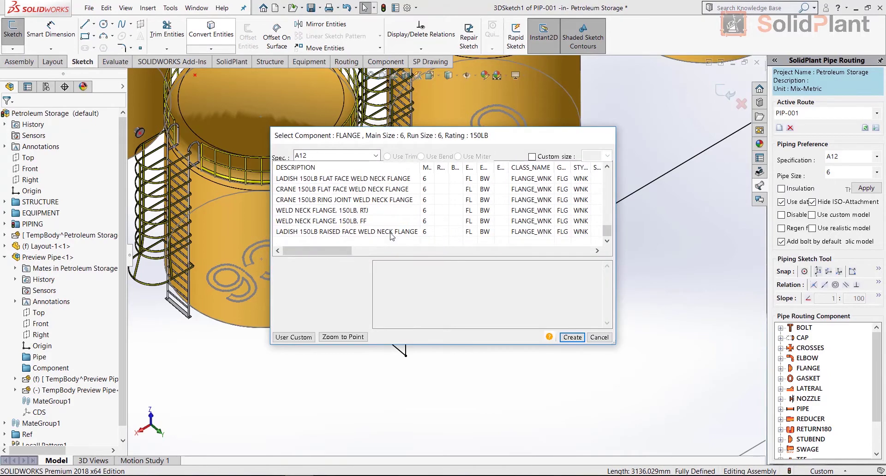
pyautogui.doubleClick(375, 203)
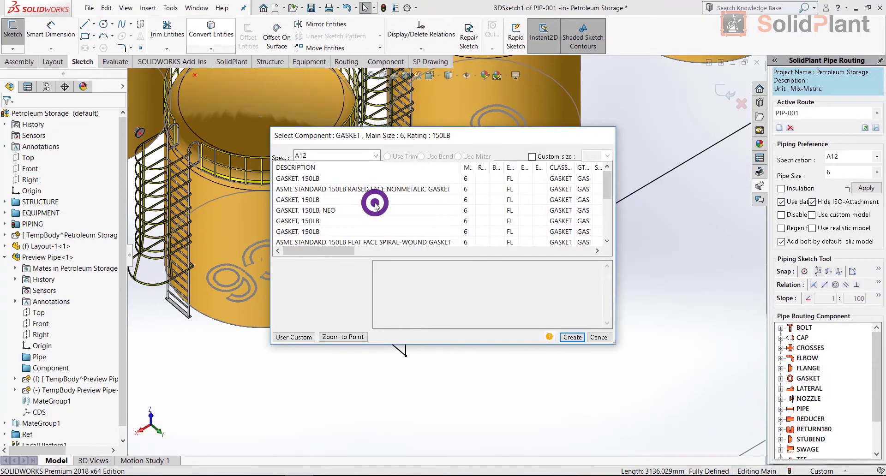
pyautogui.click(346, 178)
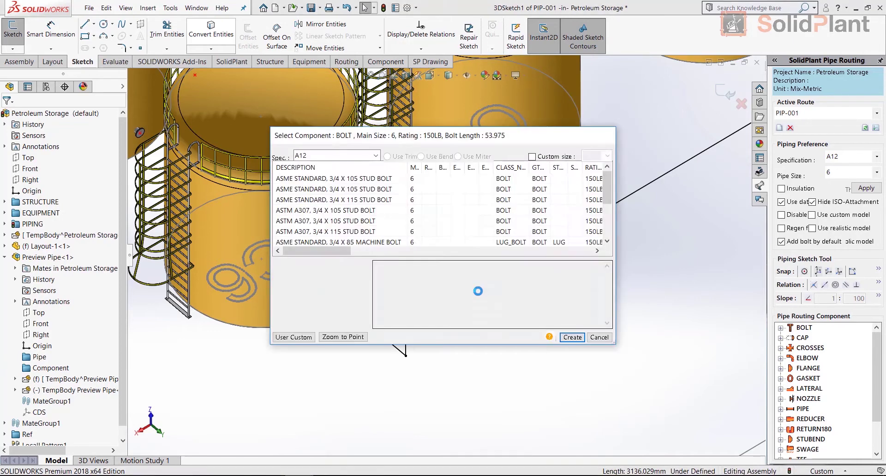
pyautogui.doubleClick(376, 178)
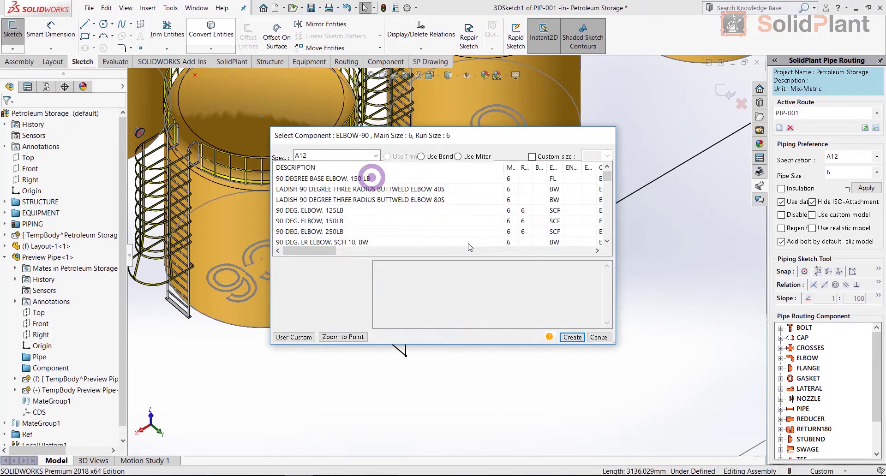
pyautogui.doubleClick(379, 199)
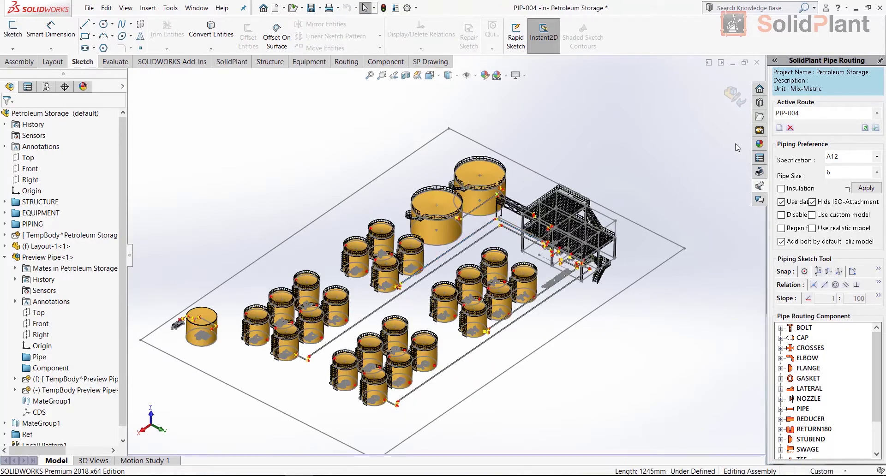
# Finish editing PIP-004, return to the Petroleum Storage assembly and review the generated pipe routes between the tanks and the pump structure
pyautogui.click(736, 104)
pyautogui.scroll(-5, 669, 127)
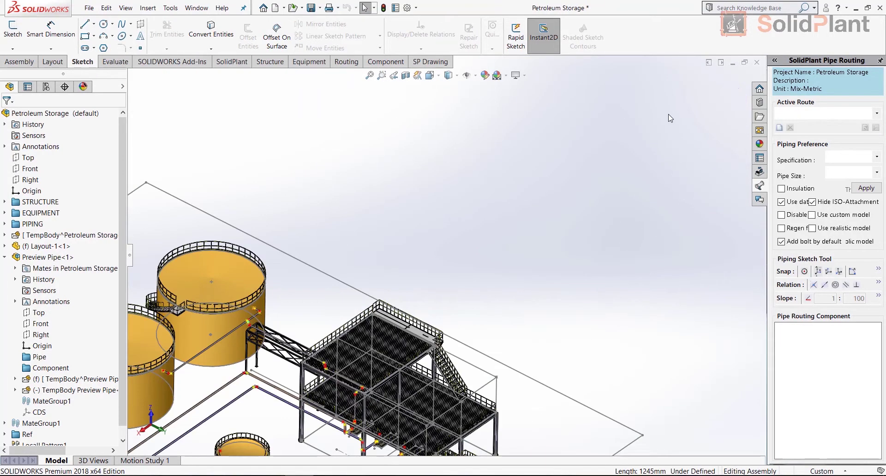
pyautogui.scroll(5, 457, 401)
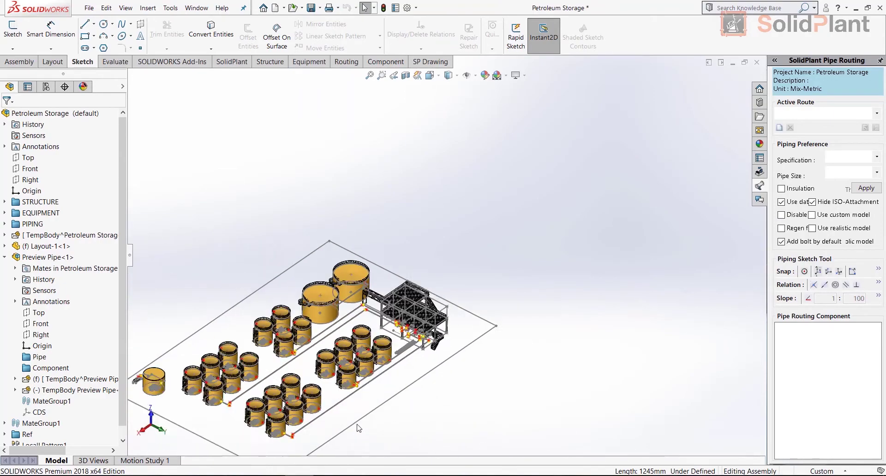
pyautogui.scroll(-2, 415, 279)
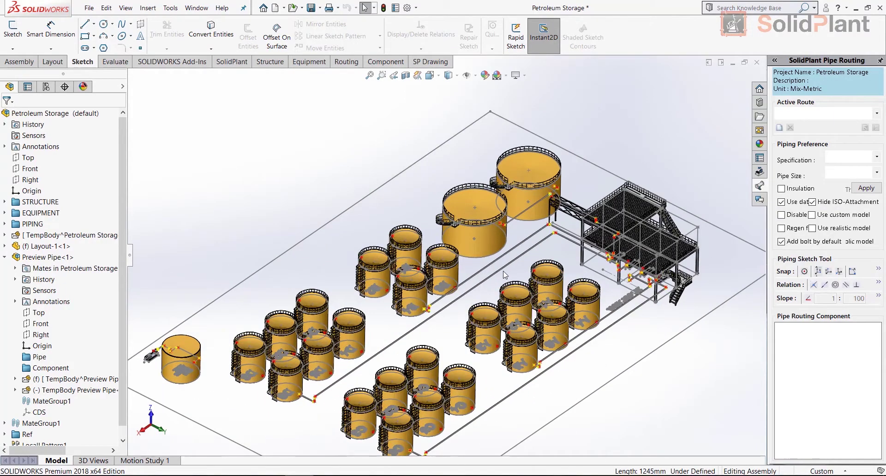
pyautogui.scroll(-4, 582, 203)
pyautogui.moveTo(593, 366); pyautogui.dragTo(599, 336, button='middle')
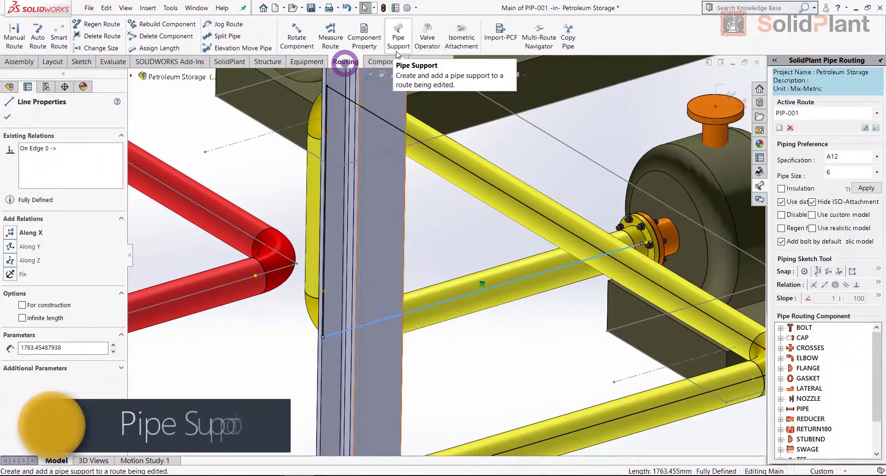
# Add a SUPPORT_BASE_A pipe support to the selected PIP-001 line beside the column and set its base direction to a Boss-Extrude1 face
pyautogui.click(398, 37)
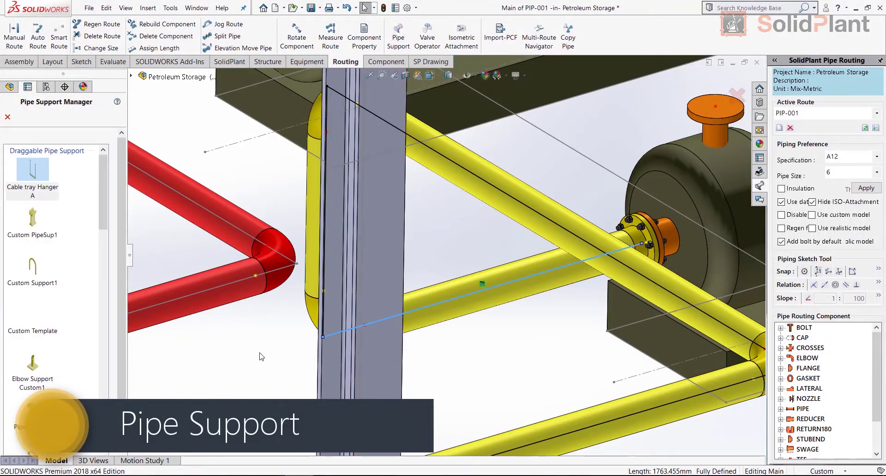
pyautogui.scroll(-5, 79, 326)
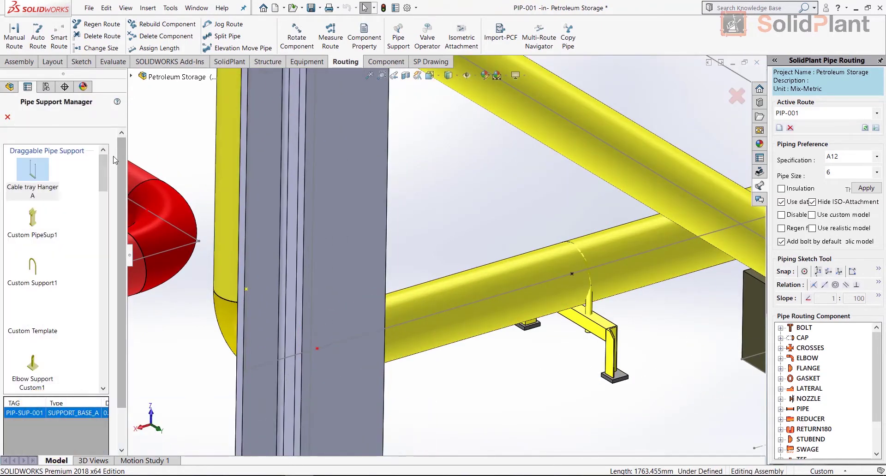
pyautogui.moveTo(124, 192); pyautogui.dragTo(123, 306)
pyautogui.click(105, 449)
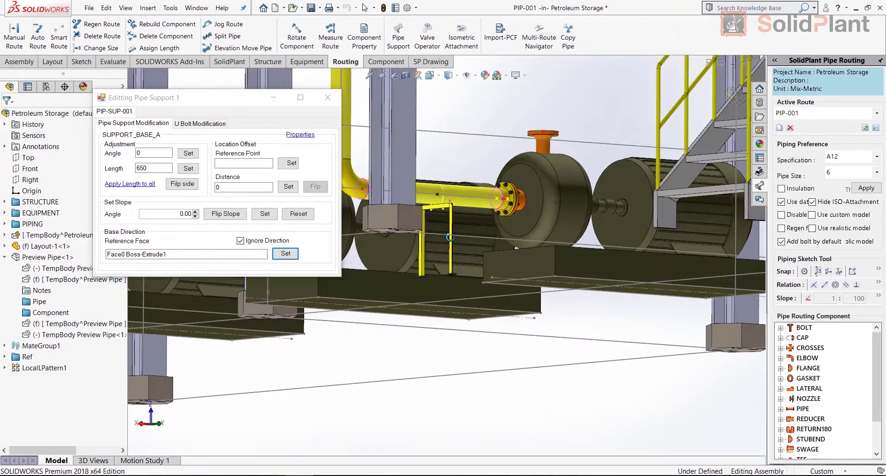
pyautogui.moveTo(438, 282); pyautogui.dragTo(448, 293, button='middle')
pyautogui.scroll(-3, 415, 190)
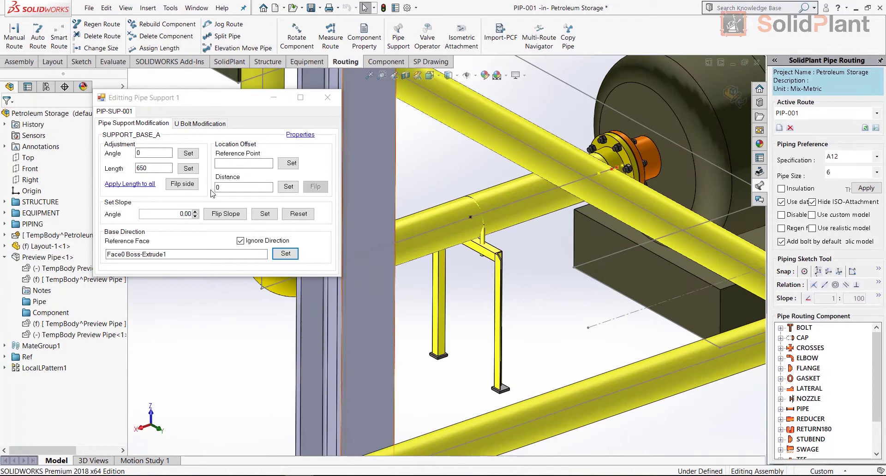
# Choose a U-bolt standard and the 6 inches size for support PIP-SUP-001, and close the support editor
pyautogui.click(203, 124)
pyautogui.click(154, 162)
pyautogui.click(116, 171)
pyautogui.click(151, 195)
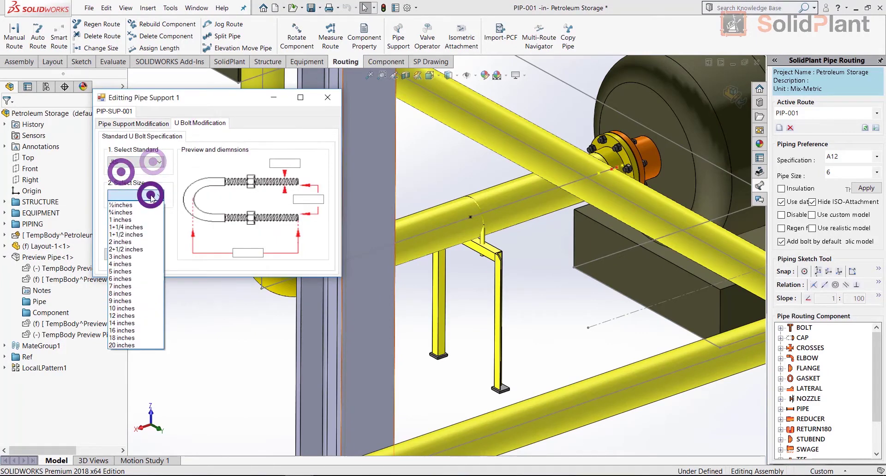
pyautogui.click(123, 278)
pyautogui.click(328, 97)
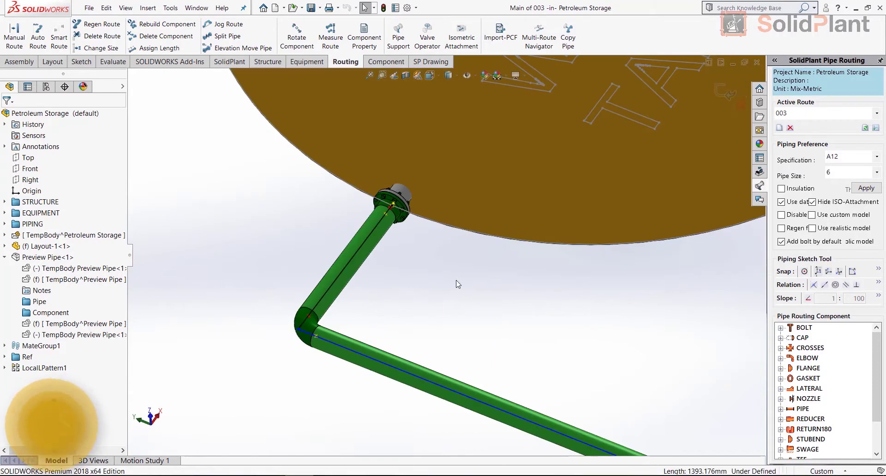
# Start a valve insertion on route 003's short line at the tank nozzle, using the line's start point as the insertion reference
pyautogui.scroll(-2, 208, 233)
pyautogui.scroll(1, 532, 292)
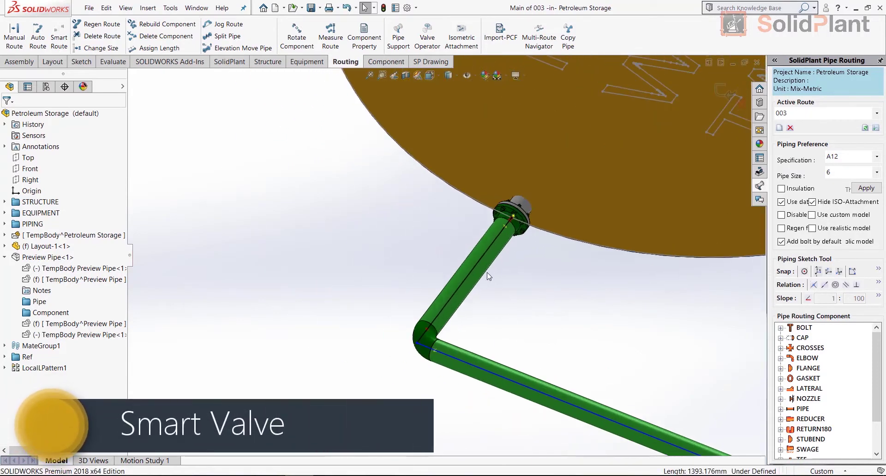
pyautogui.click(478, 264)
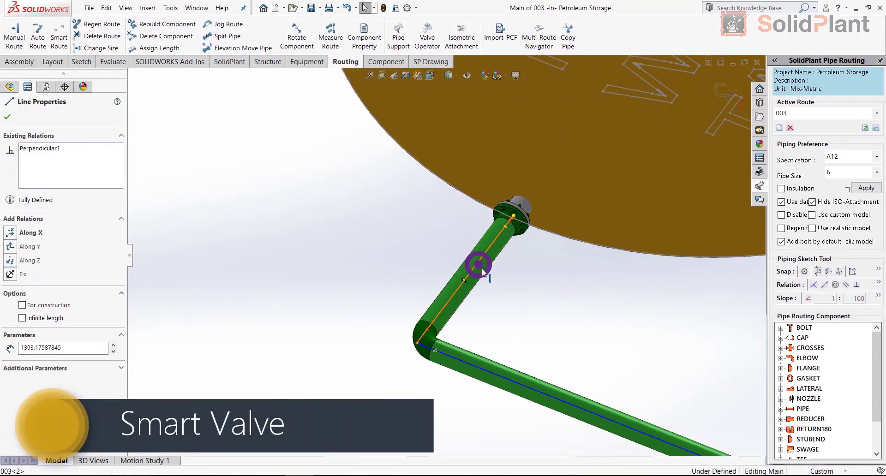
pyautogui.click(382, 65)
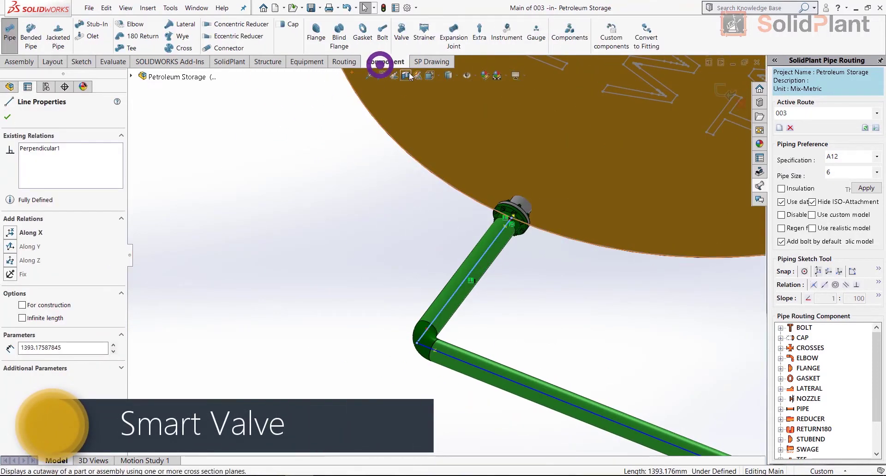
pyautogui.click(400, 39)
pyautogui.moveTo(454, 210); pyautogui.dragTo(298, 175)
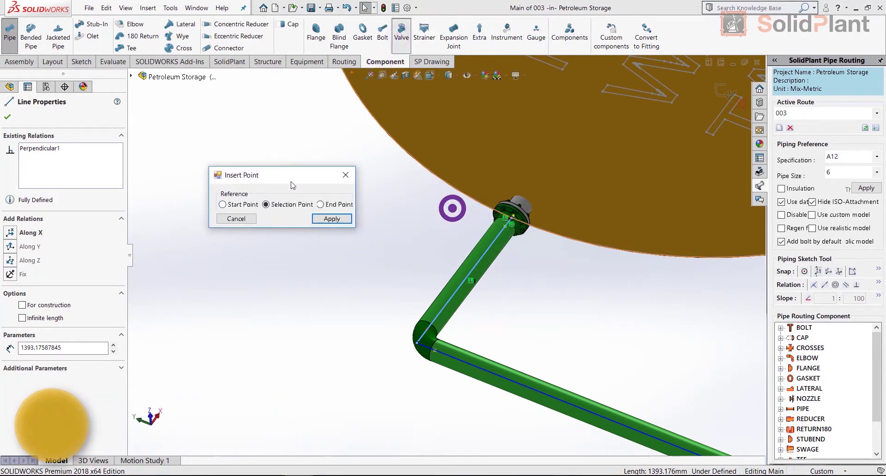
pyautogui.click(222, 205)
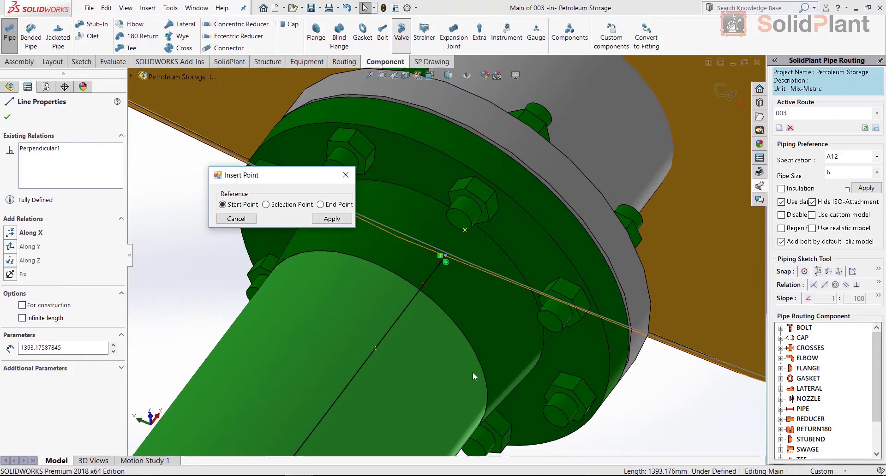
pyautogui.click(321, 220)
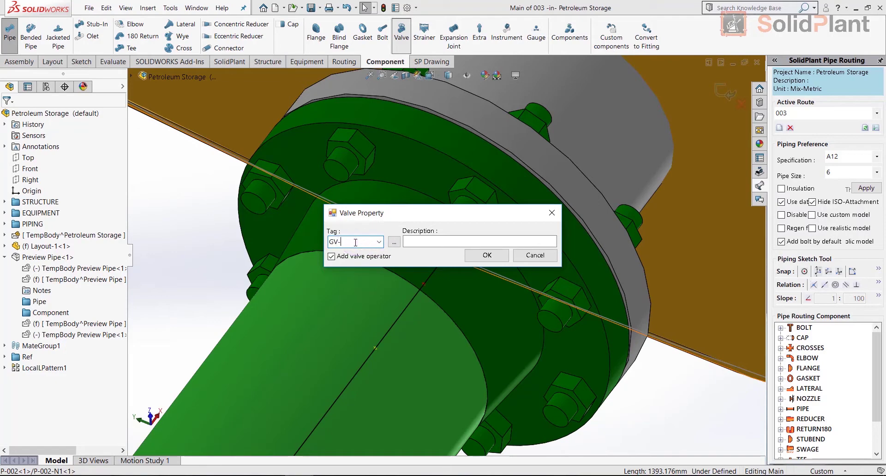
# Give the valve a GV- tag with a valve operator added and insert GLOBE VALVE, 150LB, RF from spec A12
pyautogui.click(486, 256)
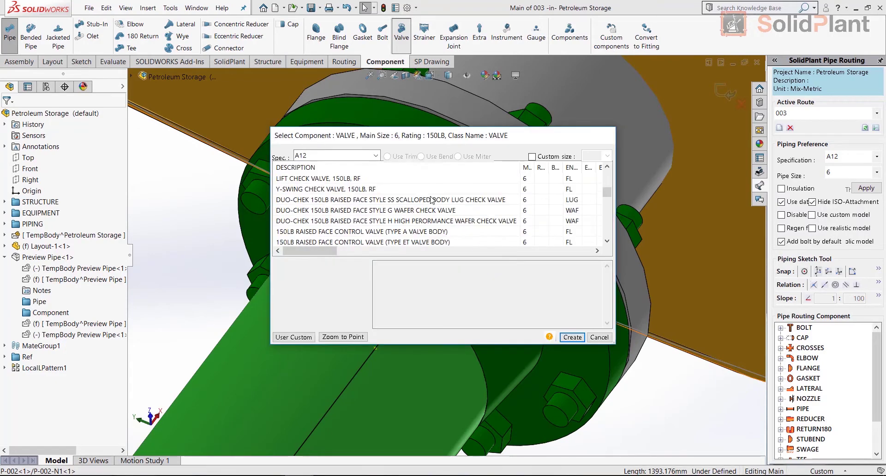
pyautogui.scroll(-6, 432, 200)
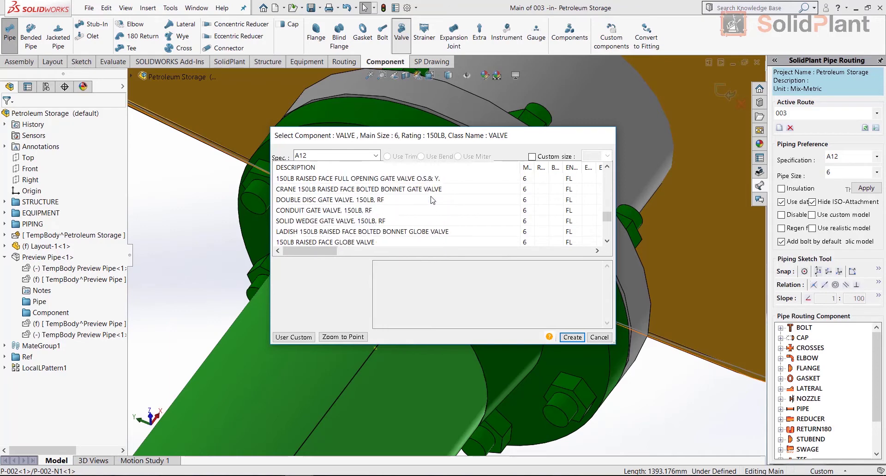
pyautogui.click(357, 210)
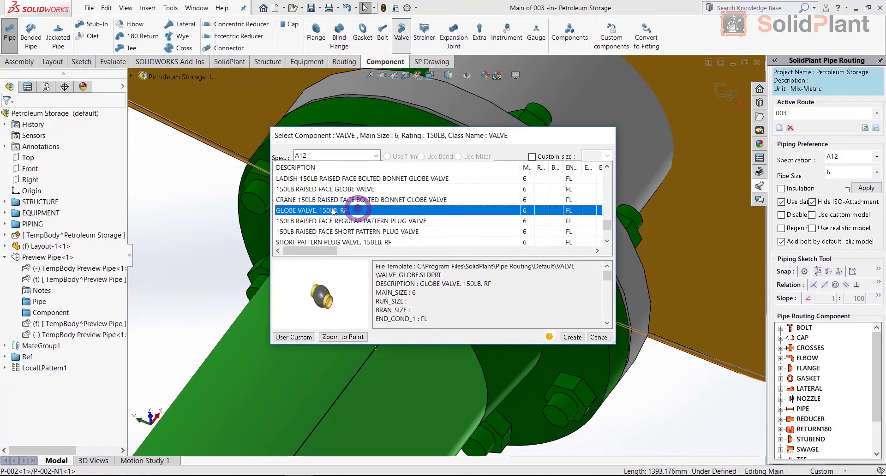
pyautogui.doubleClick(390, 210)
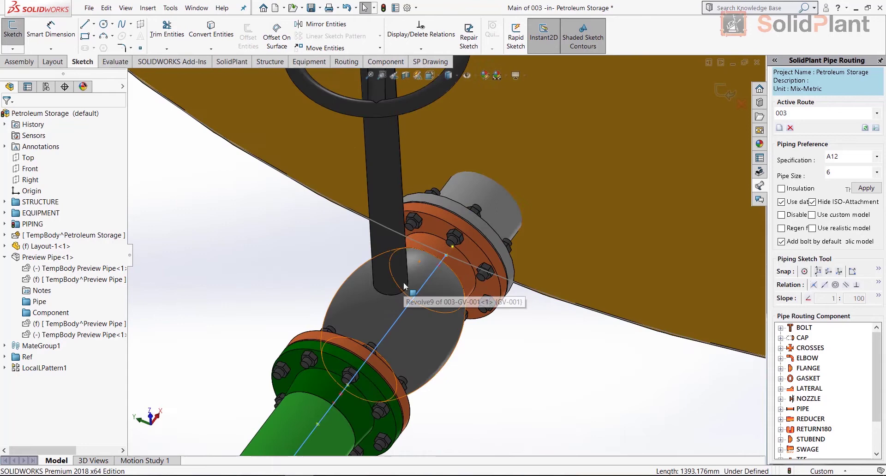
# Rotate the new globe valve's handwheel operator on route 003 with Rotate Component
pyautogui.click(346, 61)
pyautogui.click(295, 44)
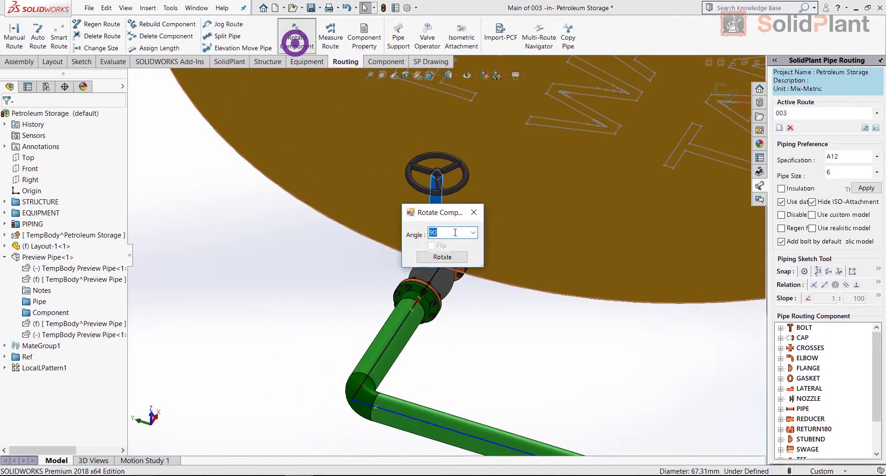